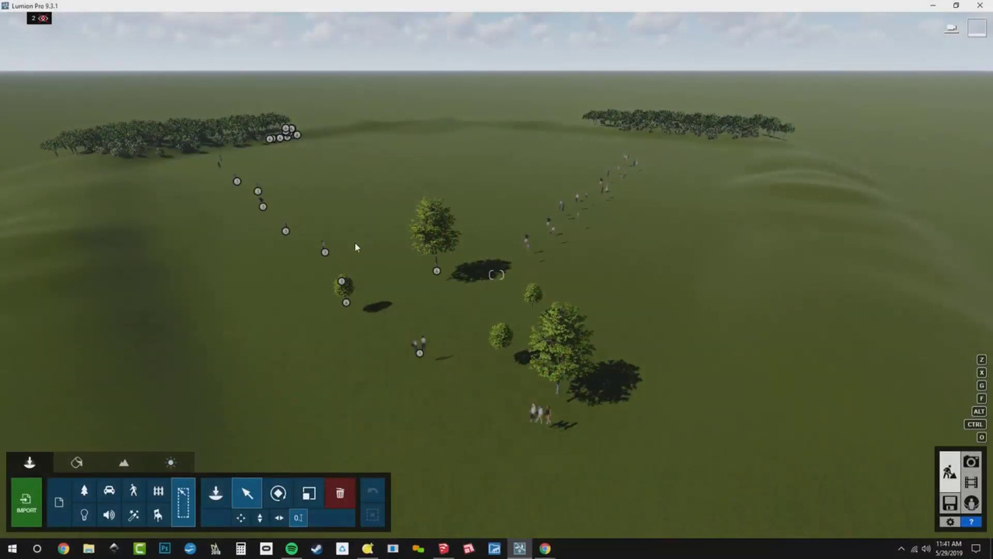
# - Select a linden tree, select all 429 trees in its category and group them
pyautogui.click(437, 271)
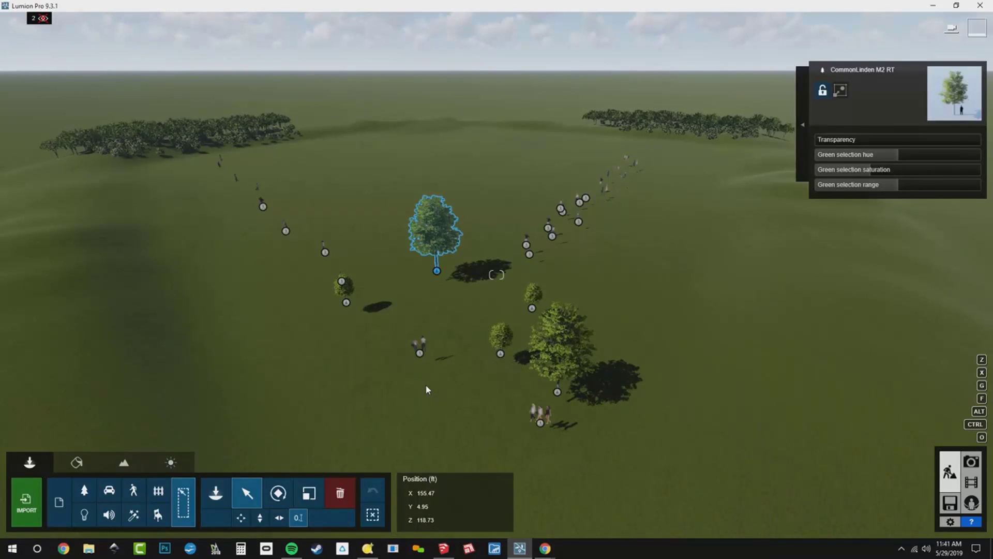
pyautogui.click(247, 493)
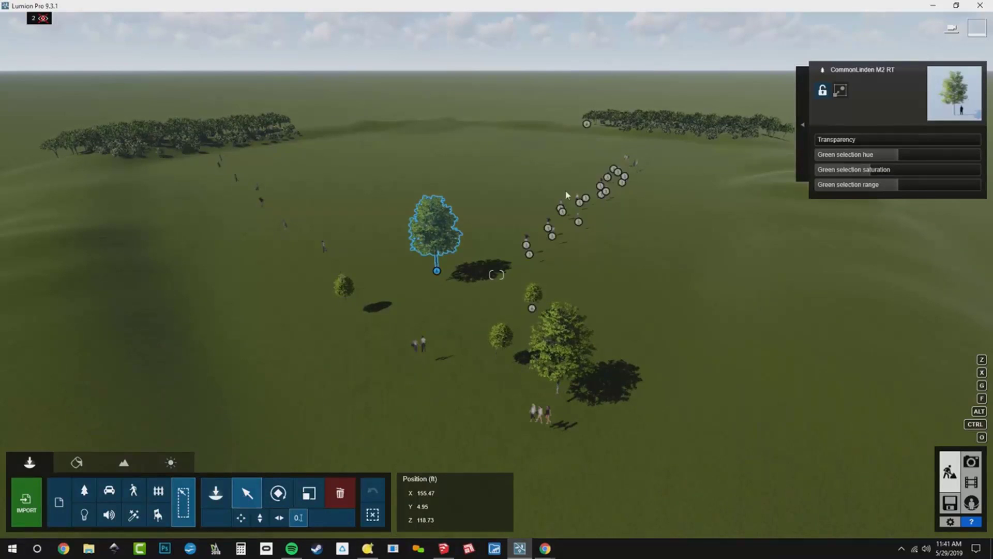
pyautogui.click(804, 126)
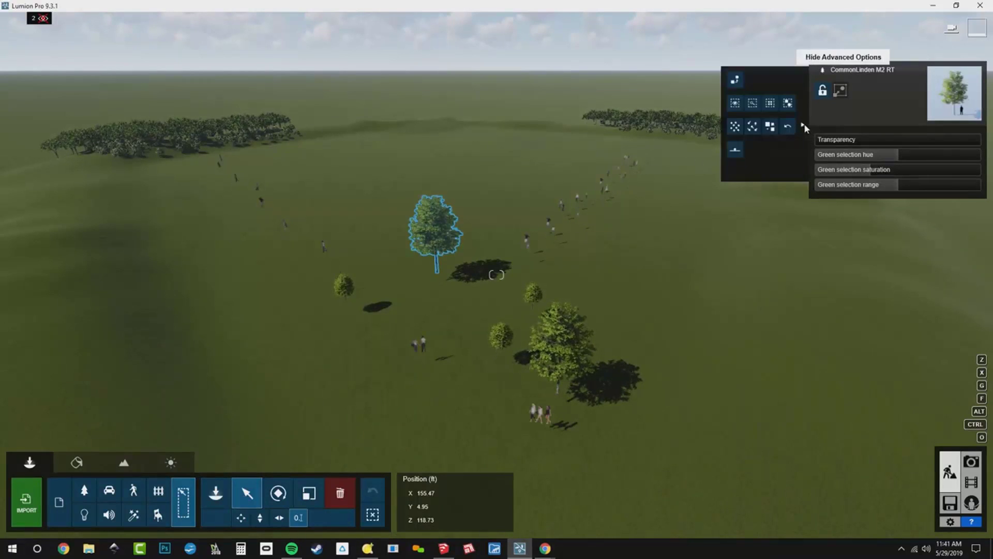
pyautogui.click(788, 103)
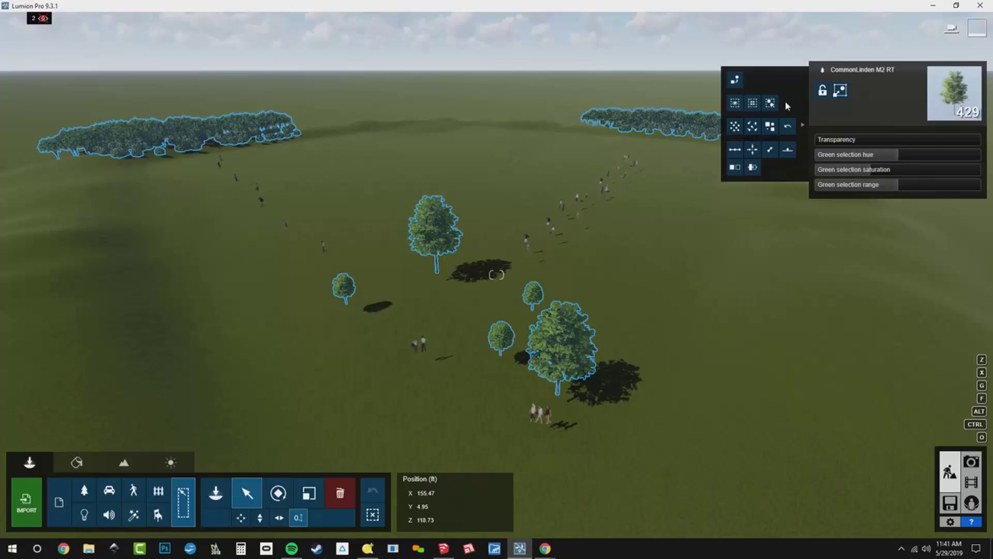
pyautogui.click(840, 93)
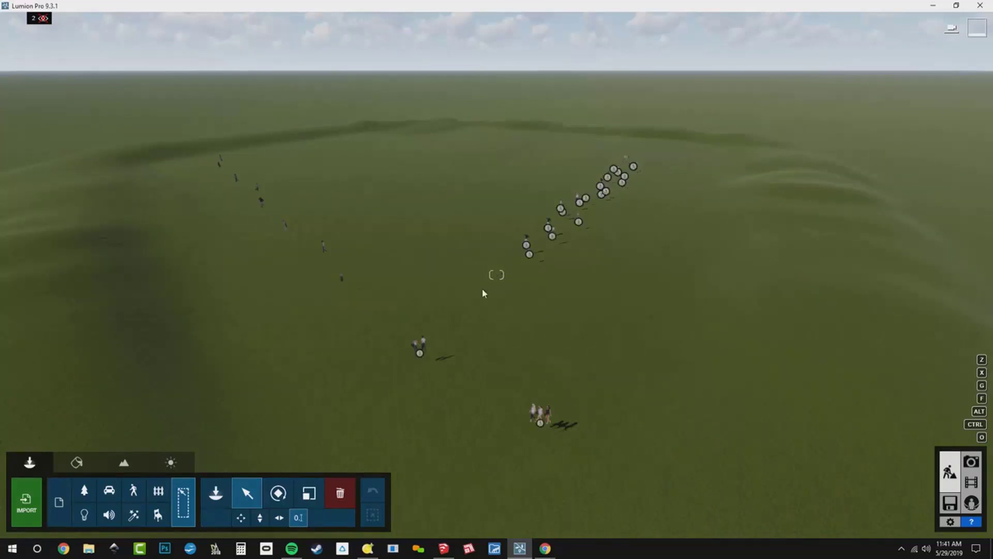
pyautogui.moveTo(32, 29)
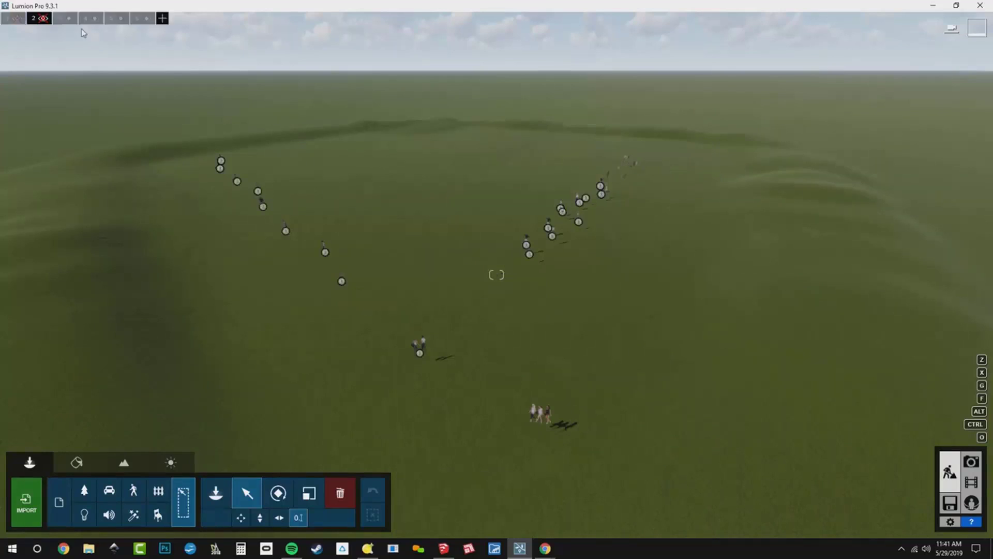
# - Re-show layer 2 and select the group of all trees
pyautogui.click(44, 19)
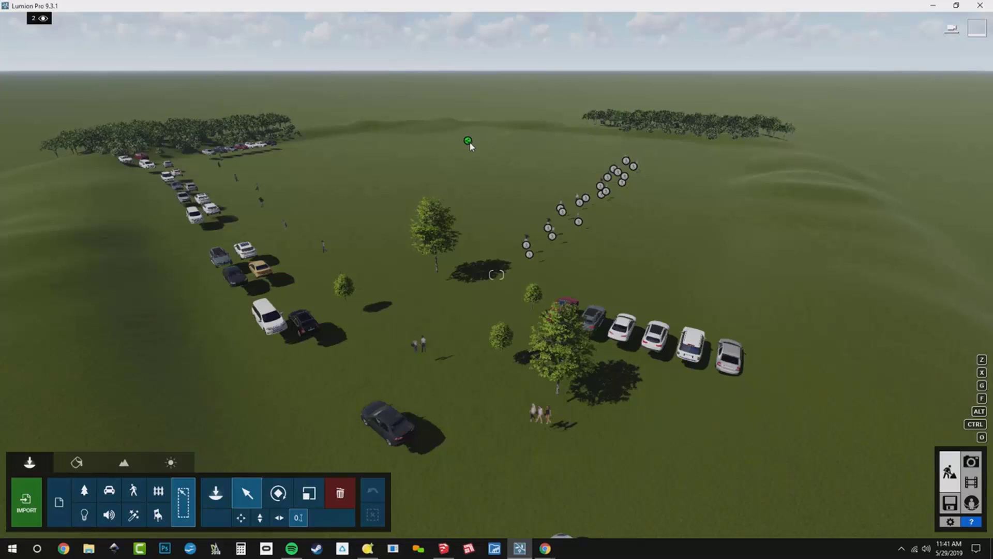
pyautogui.click(469, 142)
pyautogui.moveTo(34, 22)
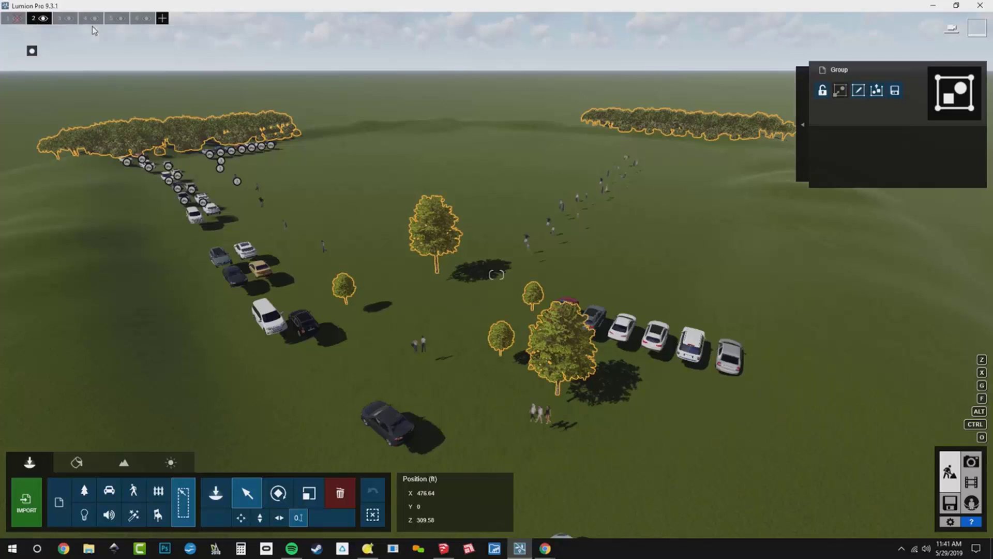
pyautogui.click(119, 21)
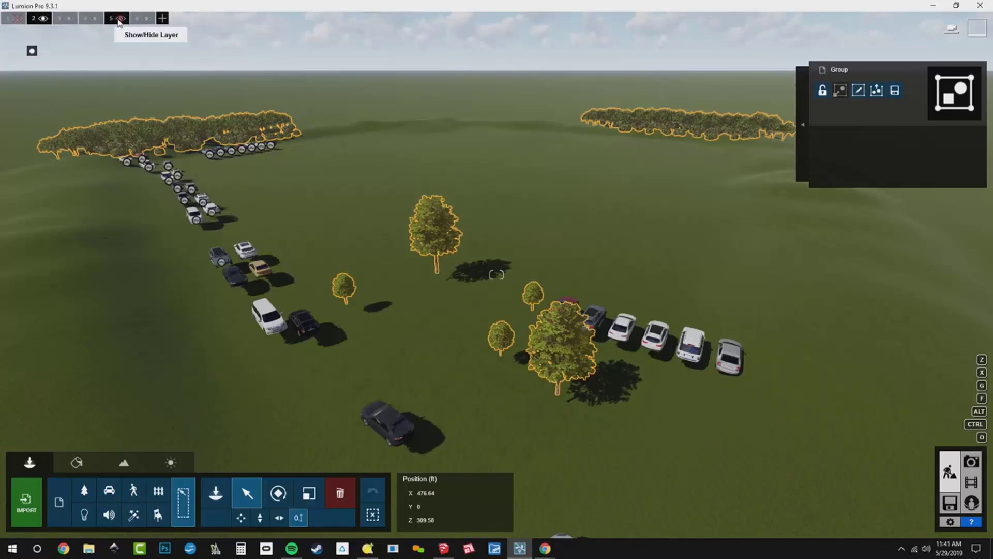
pyautogui.click(118, 21)
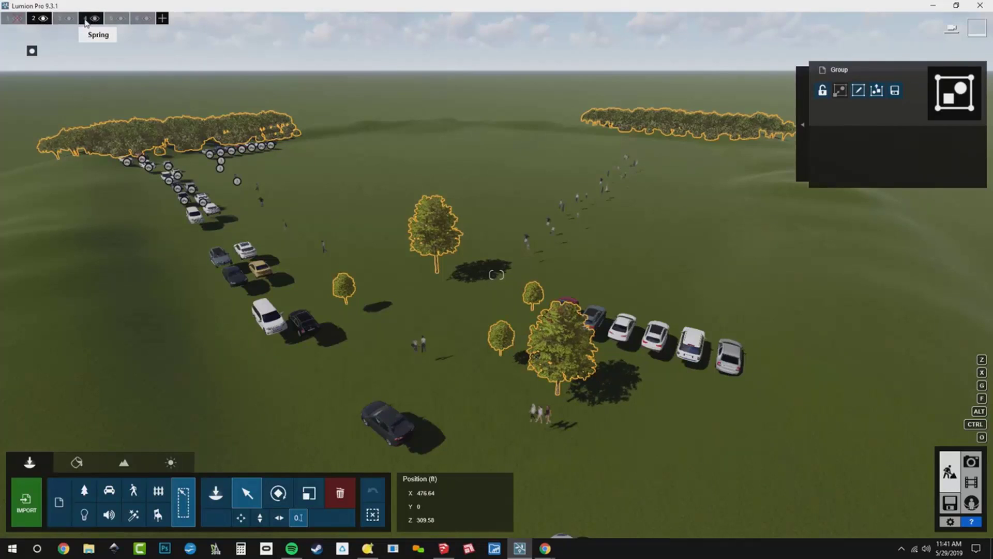
# - Make layer 5, Summer, active and move the tree group onto it
pyautogui.click(112, 19)
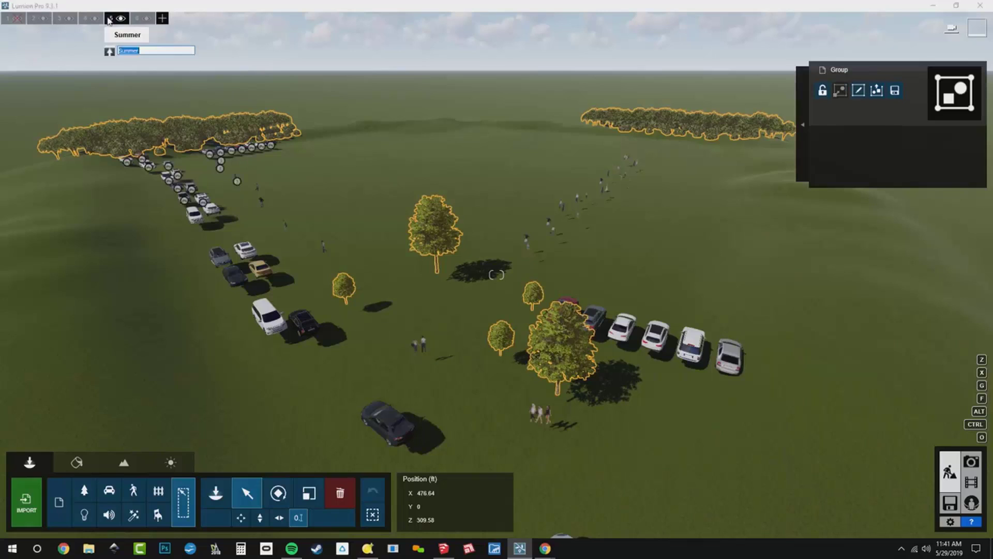
pyautogui.click(109, 52)
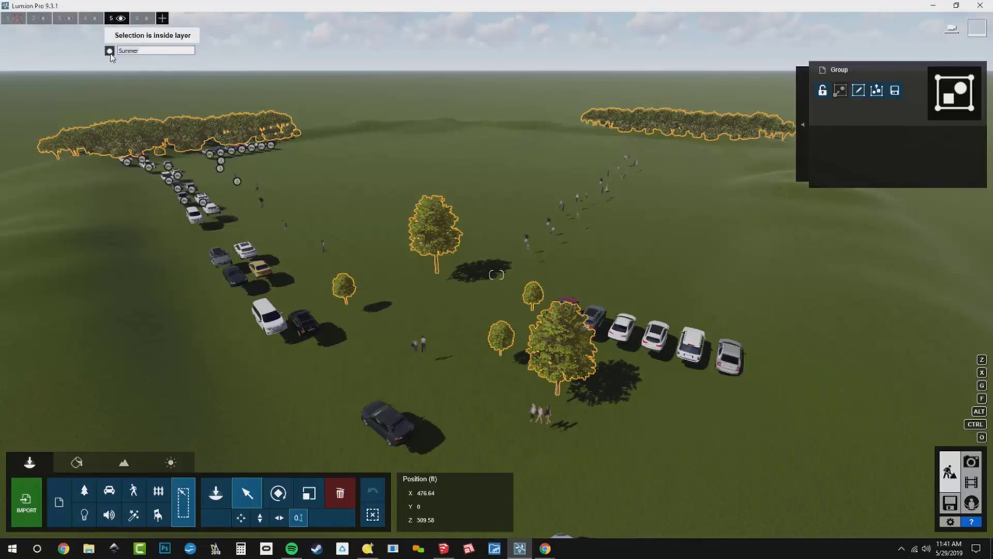
pyautogui.click(121, 19)
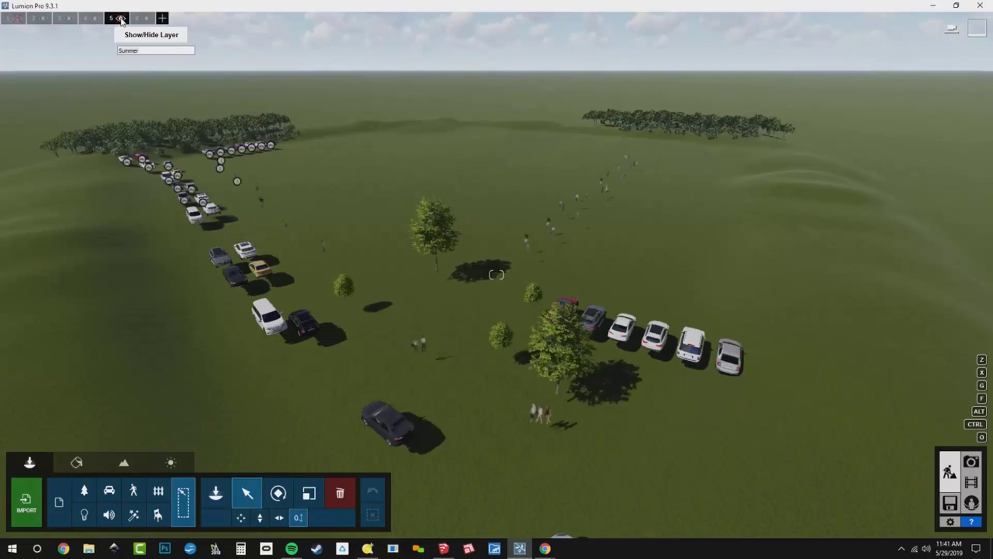
# - Alt-drag three raised copies of the tree group with Move Height, the top at 147.33
pyautogui.click(120, 18)
pyautogui.moveTo(222, 440); pyautogui.dragTo(224, 409, button='right')
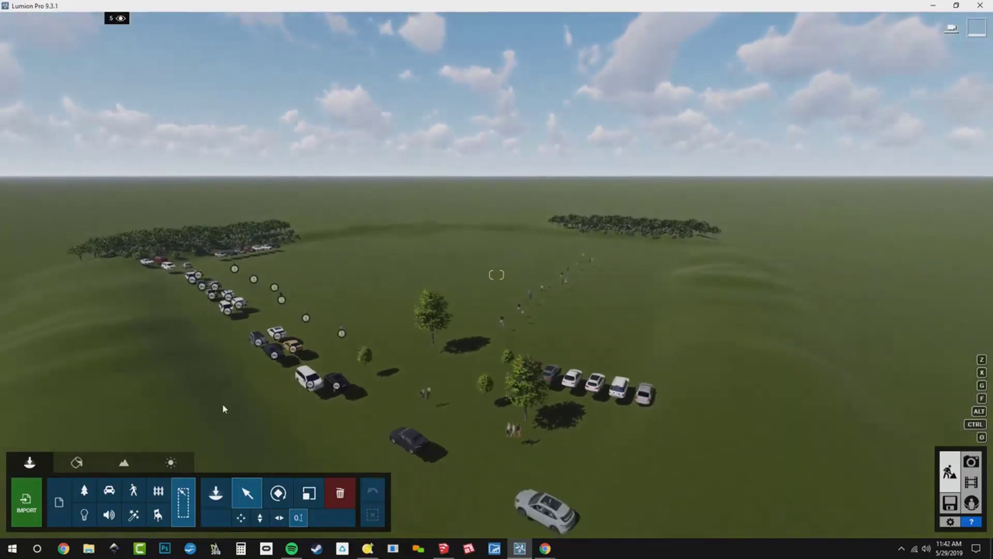
pyautogui.click(259, 517)
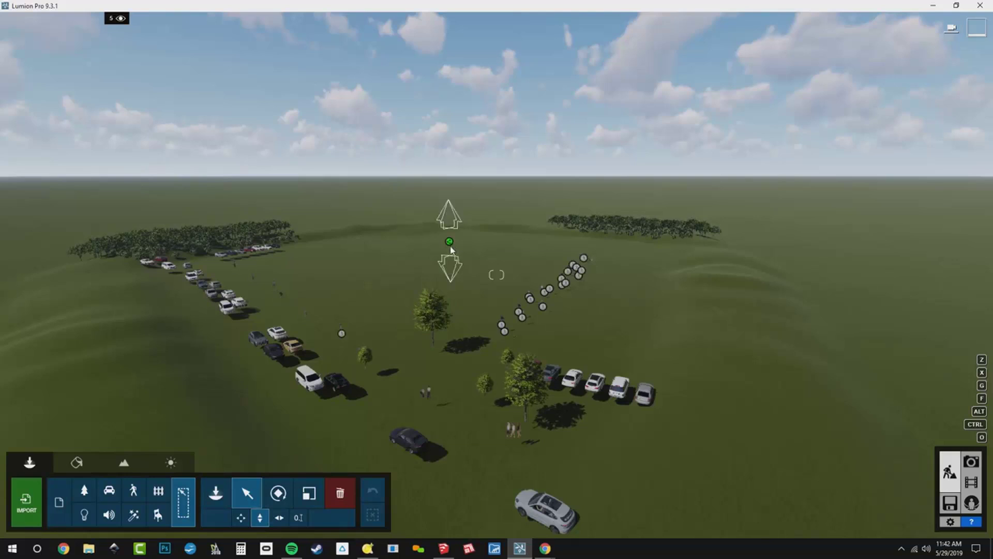
pyautogui.press('alt')
pyautogui.keyDown('alt'); pyautogui.moveTo(449, 244); pyautogui.dragTo(410, 51); pyautogui.keyUp('alt')
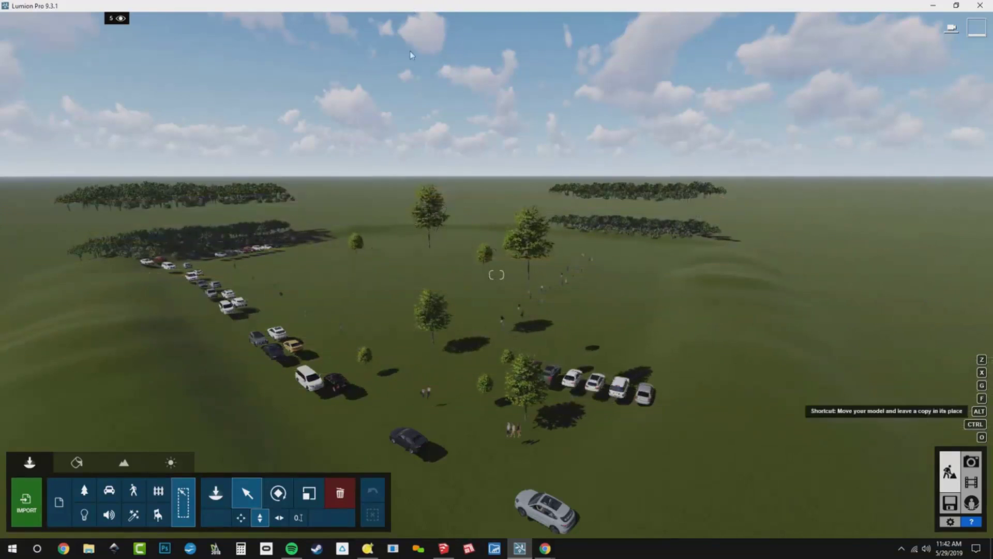
pyautogui.press('alt')
pyautogui.keyDown('alt'); pyautogui.moveTo(450, 205); pyautogui.dragTo(449, 42); pyautogui.keyUp('alt')
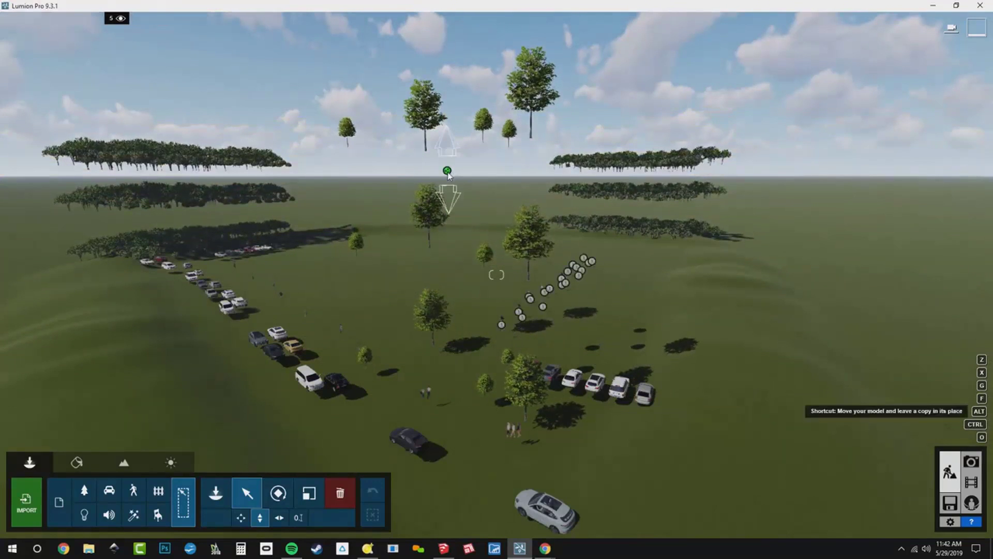
pyautogui.keyDown('alt'); pyautogui.moveTo(448, 174); pyautogui.dragTo(350, 4); pyautogui.keyUp('alt')
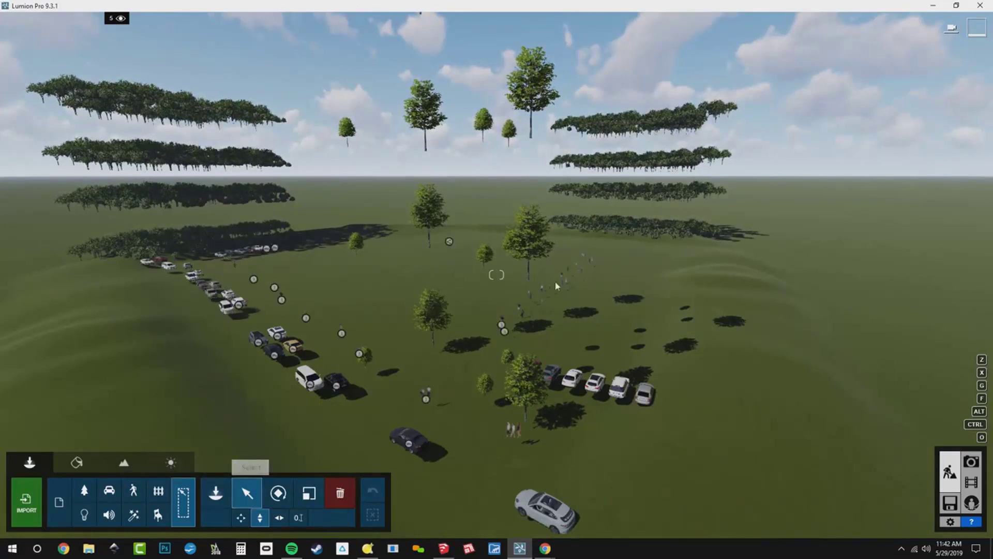
# - Select the first raised tree copy and move it onto layer 6, Fall
pyautogui.click(637, 226)
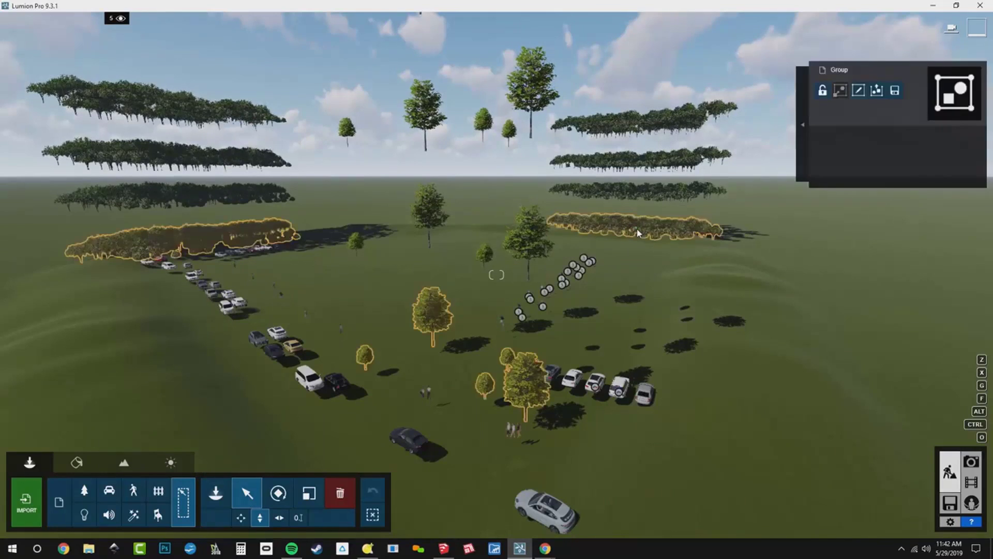
pyautogui.click(121, 19)
pyautogui.click(120, 19)
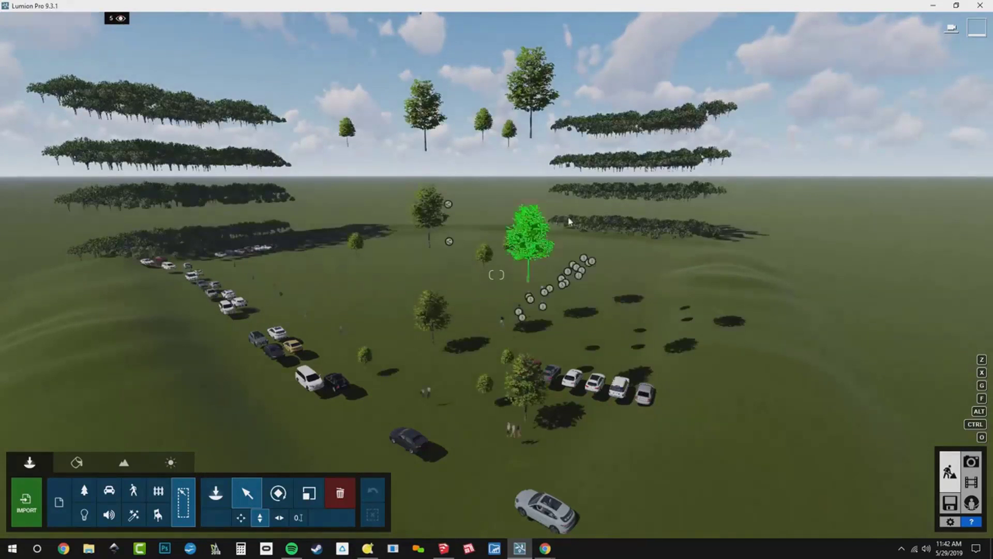
pyautogui.click(606, 194)
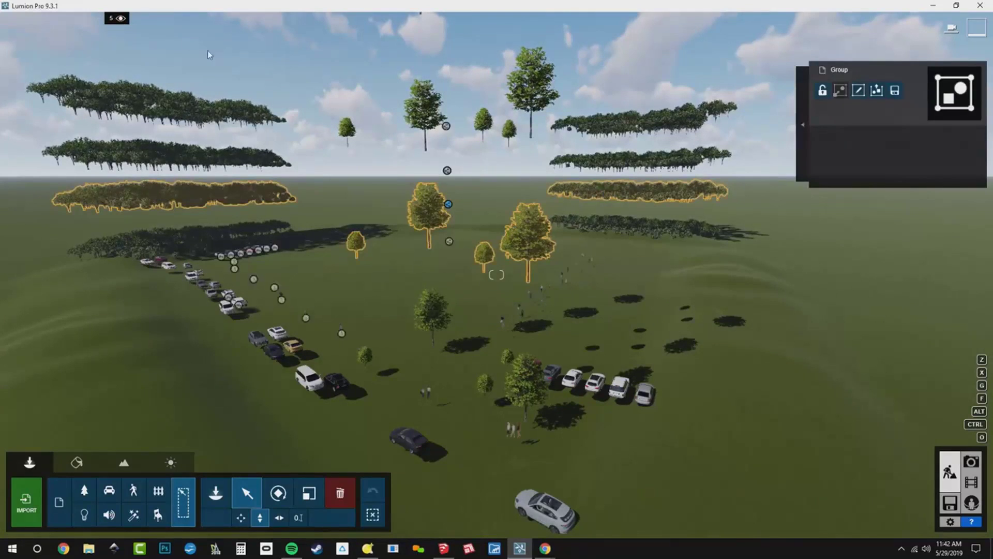
pyautogui.click(138, 19)
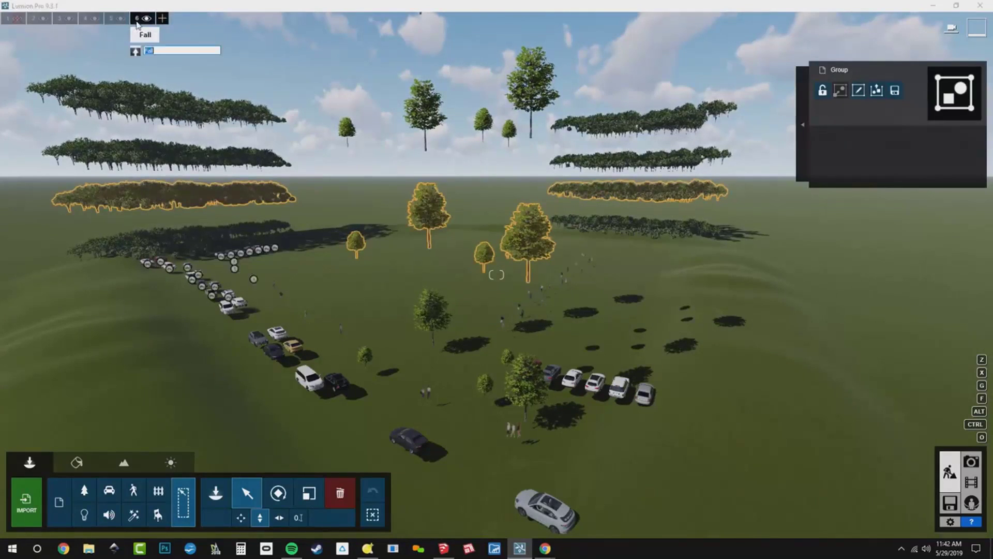
pyautogui.click(135, 52)
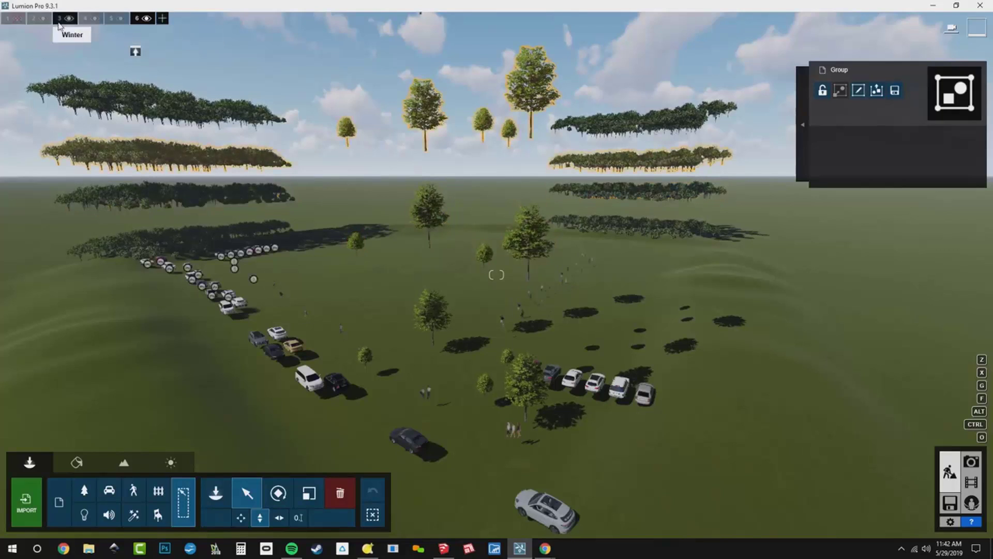
# - Move the other tree copies onto layer 3, Winter, and layer 4, Spring
pyautogui.click(62, 19)
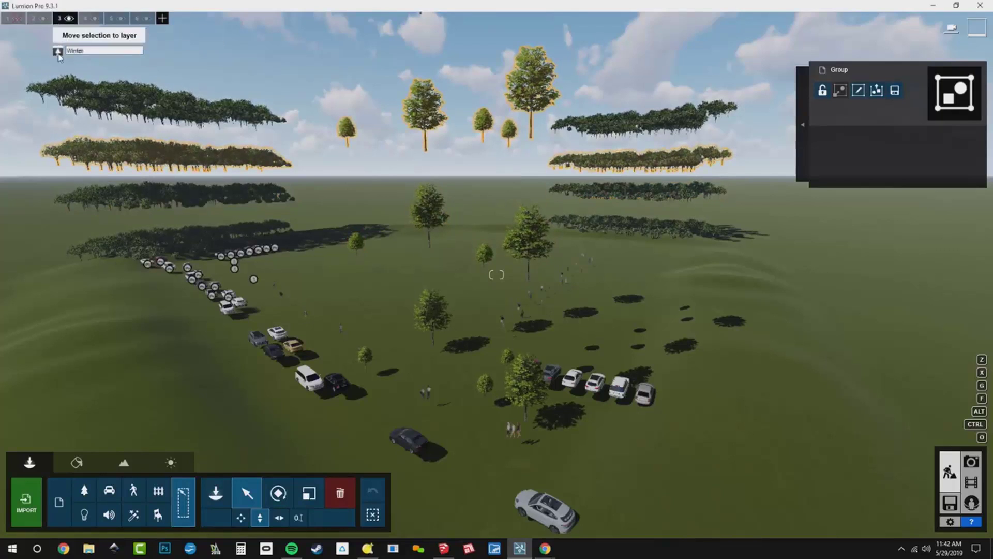
pyautogui.click(56, 52)
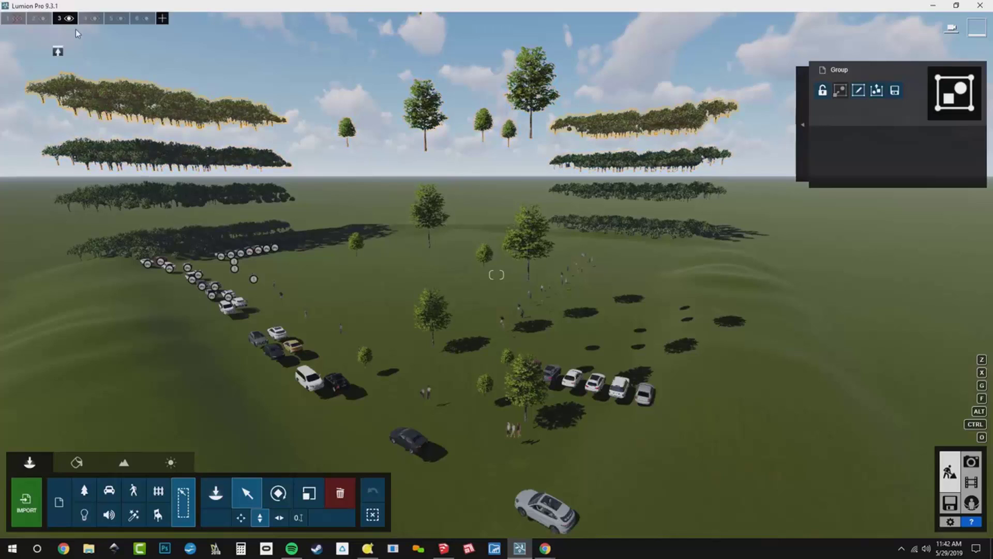
pyautogui.click(89, 18)
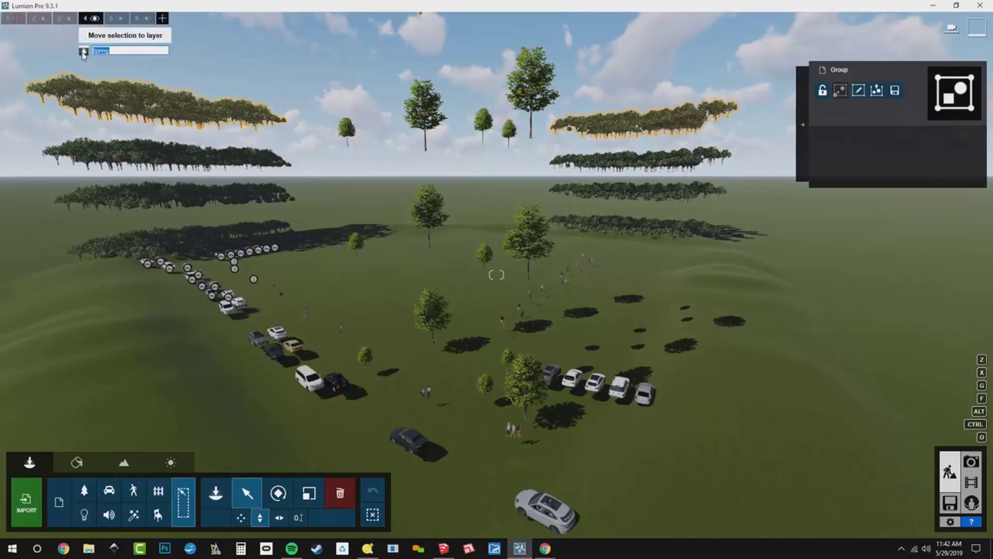
pyautogui.click(83, 53)
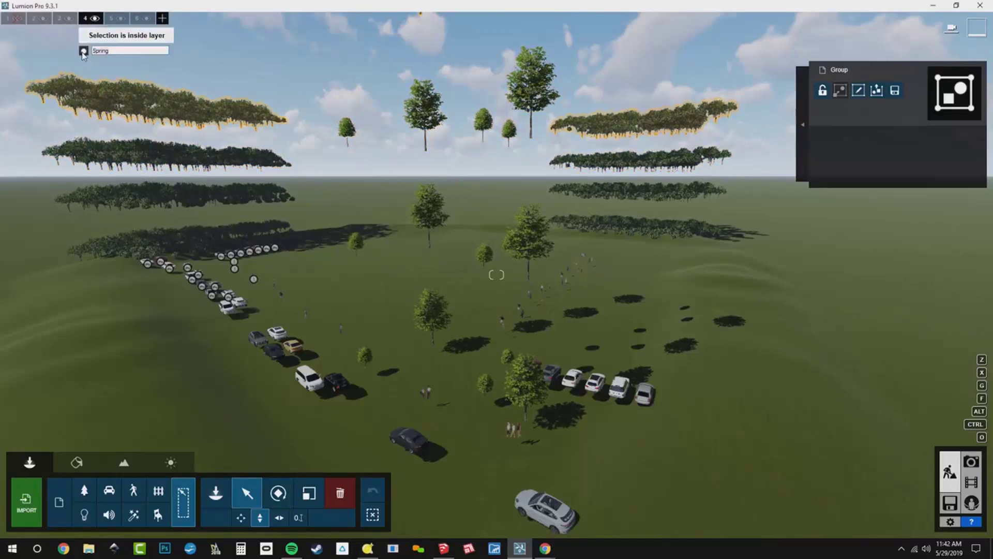
# - Hide layers 3 to 6 to inspect them, then show layer 5 and activate layer 4
pyautogui.click(59, 20)
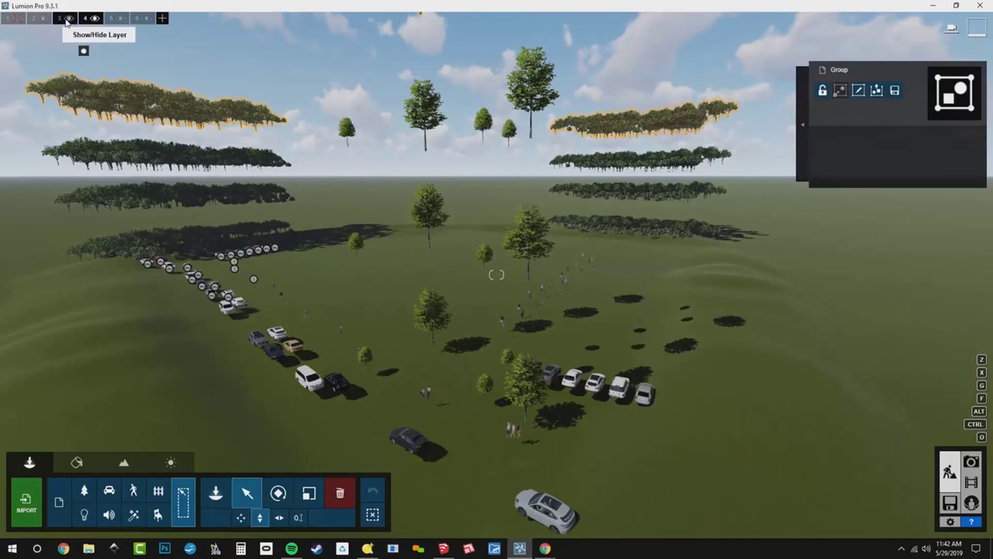
pyautogui.click(95, 20)
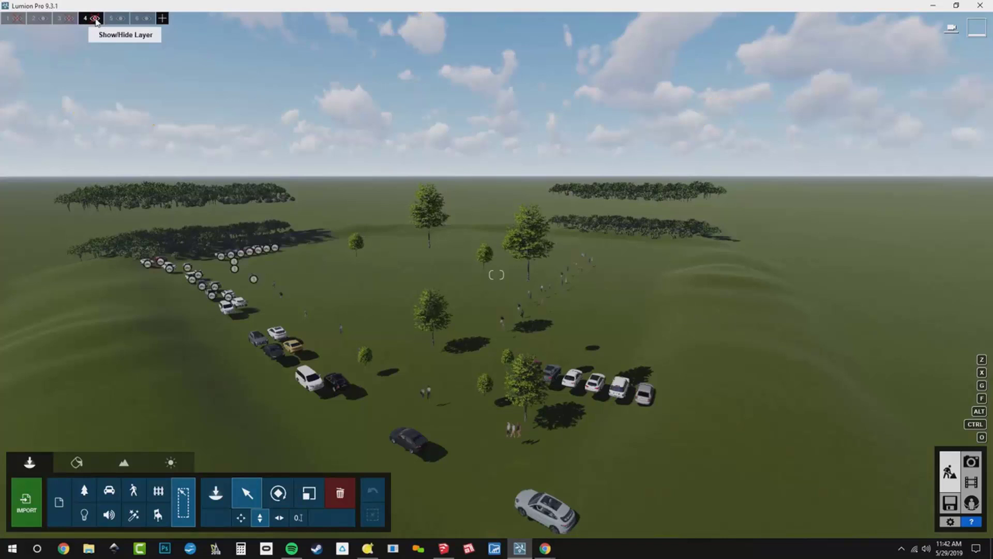
pyautogui.click(121, 19)
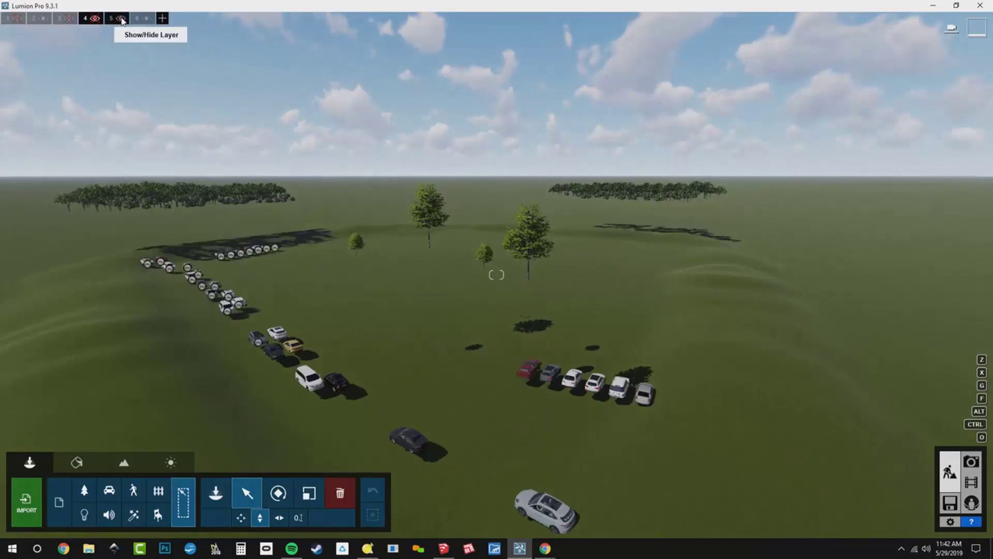
pyautogui.click(147, 20)
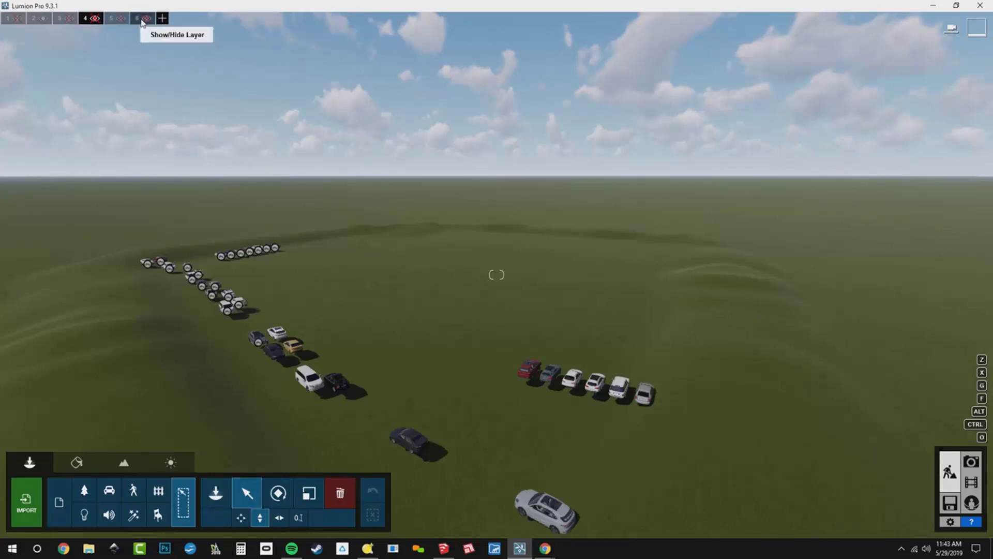
pyautogui.click(121, 19)
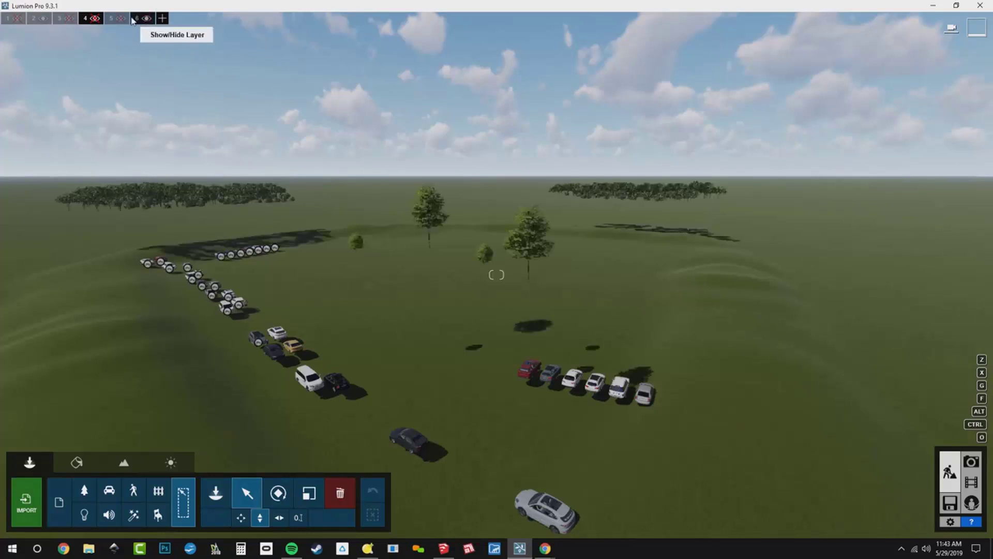
pyautogui.click(94, 18)
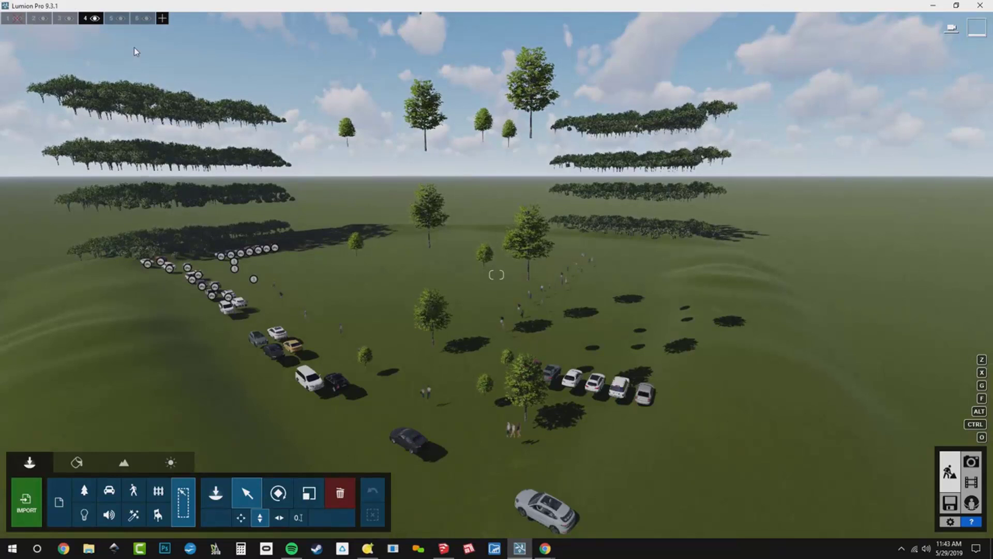
# - Open the Type-in position panel and set the lowest floating tree group's Y to 0
pyautogui.click(677, 228)
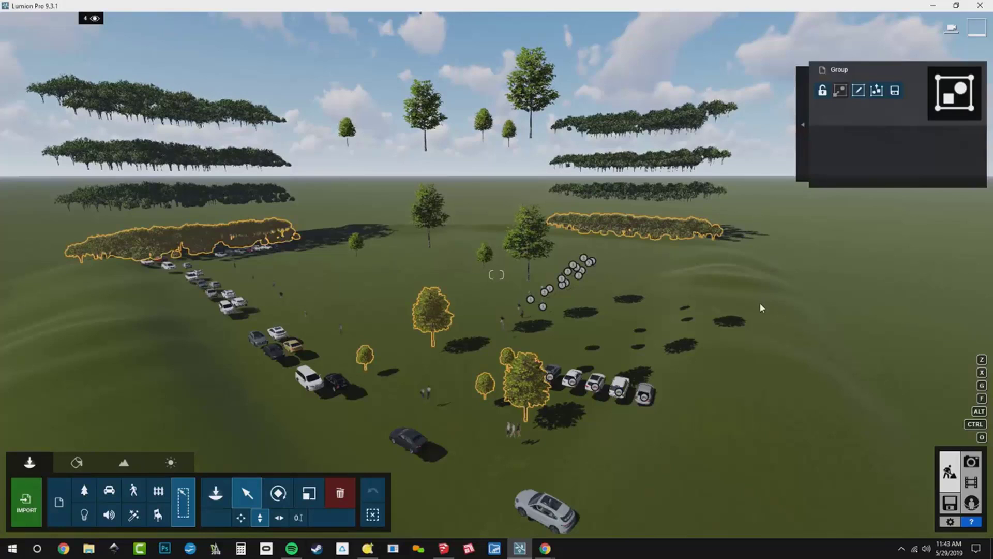
pyautogui.click(296, 517)
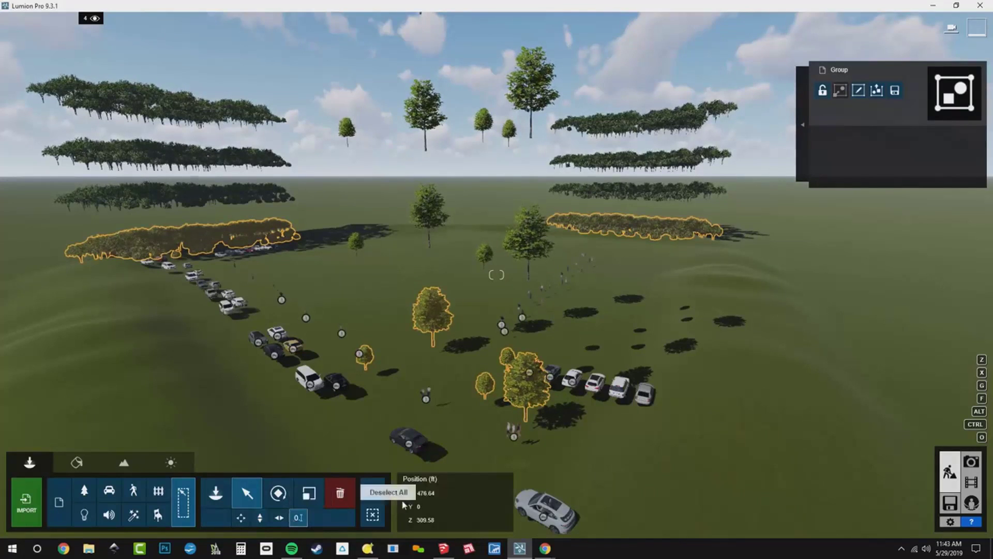
pyautogui.click(431, 507)
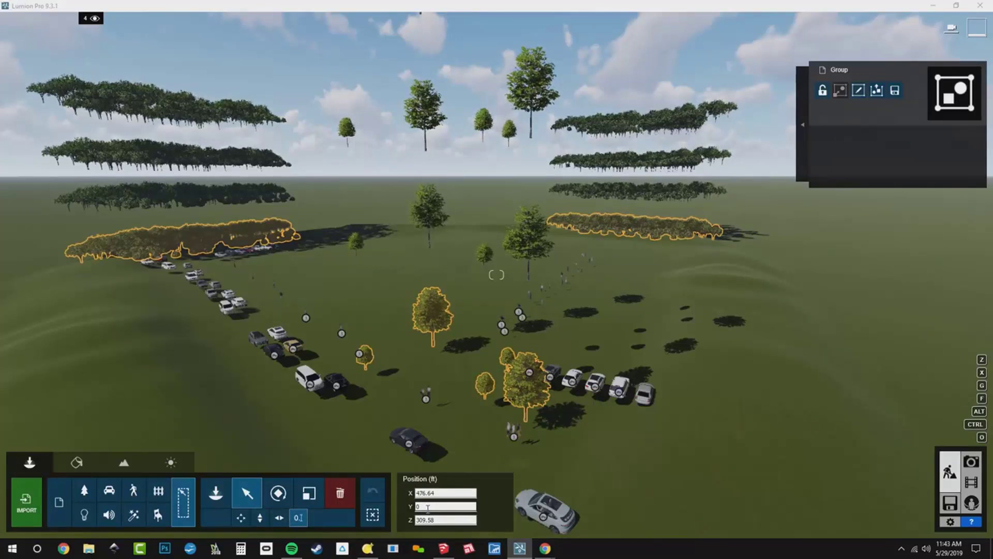
pyautogui.click(595, 190)
pyautogui.click(429, 506)
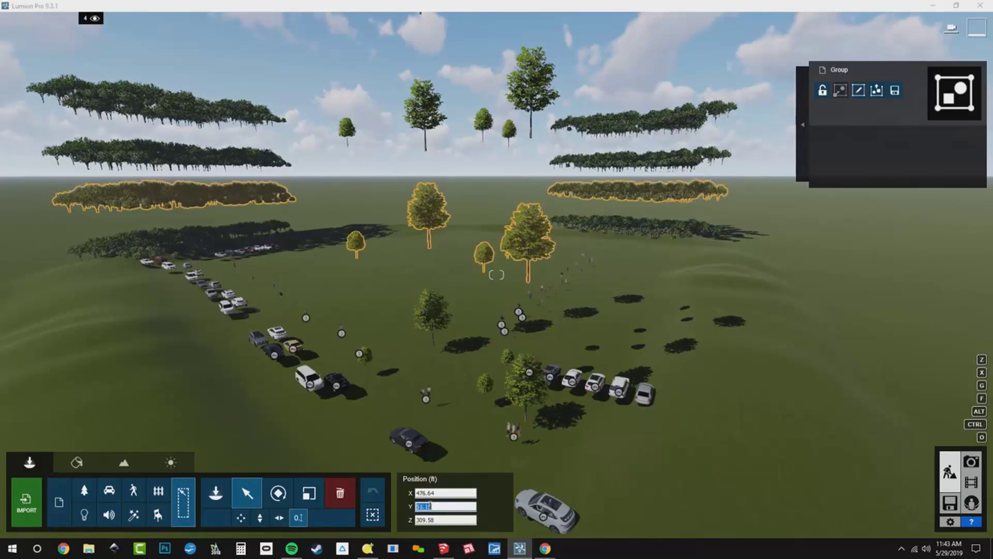
pyautogui.write('0')
pyautogui.press('Return')
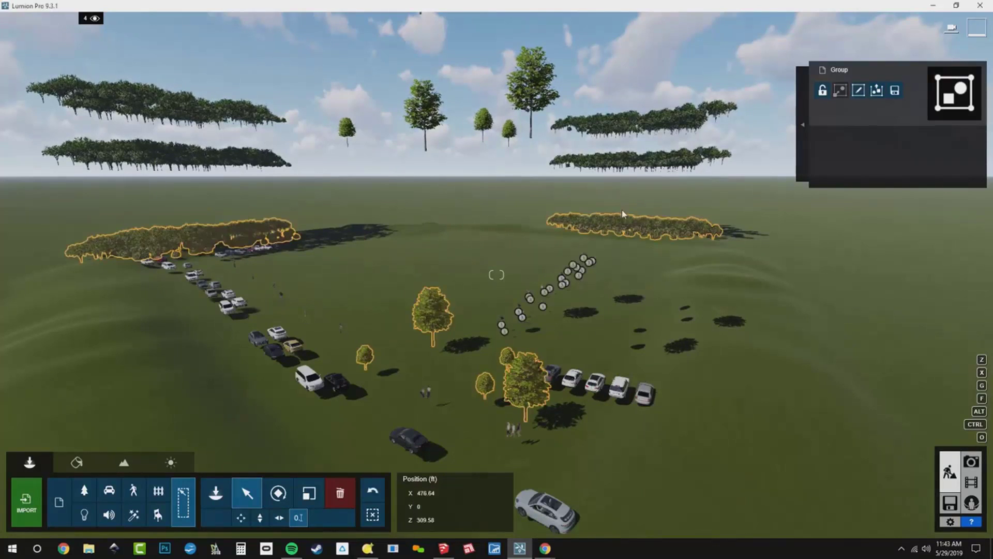
# - Set Y to 0 for the two higher floating tree groups as well
pyautogui.click(634, 166)
pyautogui.click(458, 504)
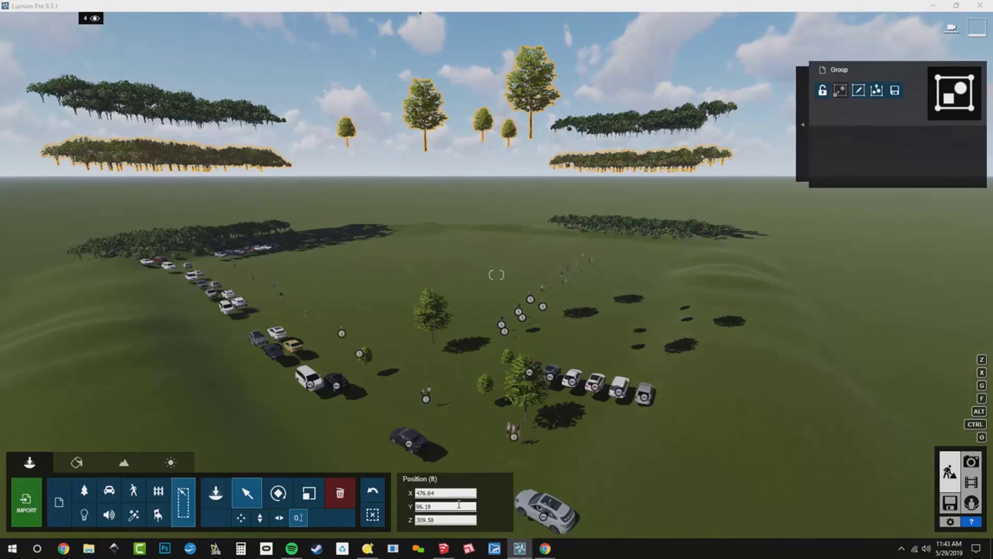
pyautogui.write('0')
pyautogui.press('Return')
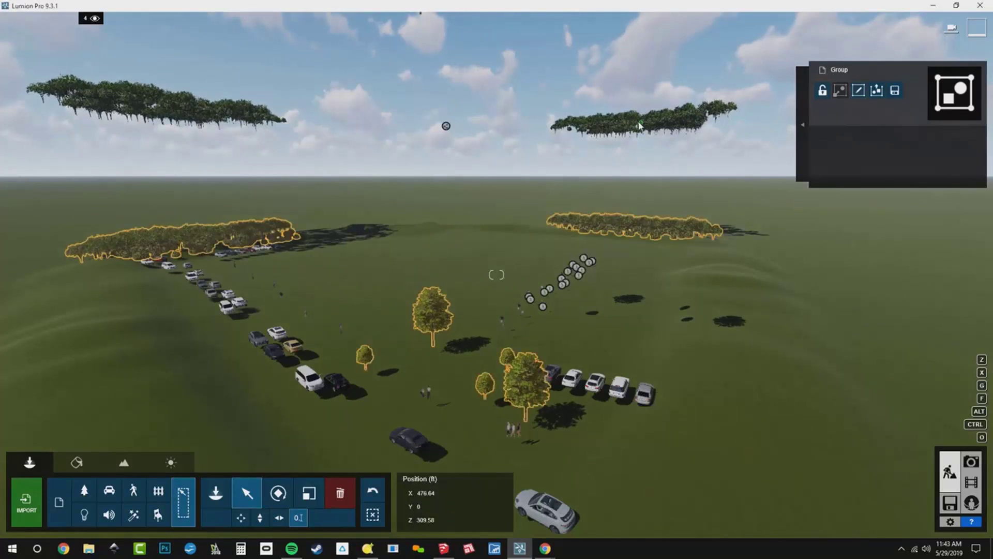
pyautogui.click(444, 125)
pyautogui.click(434, 507)
pyautogui.write('0')
pyautogui.press('Return')
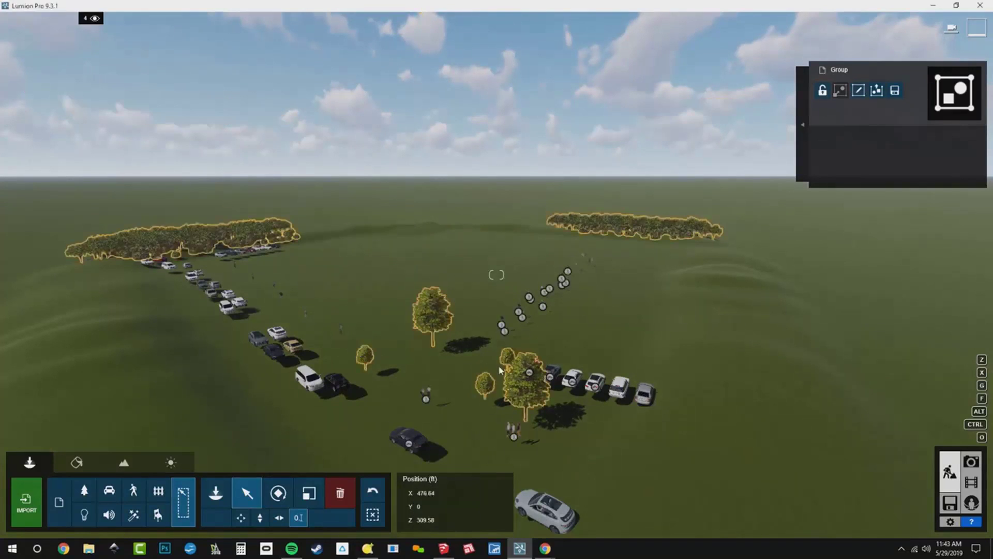
# - Hide layers 4 and 6, briefly preview layers 3, 5 and 6, leaving all hidden
pyautogui.moveTo(58, 19)
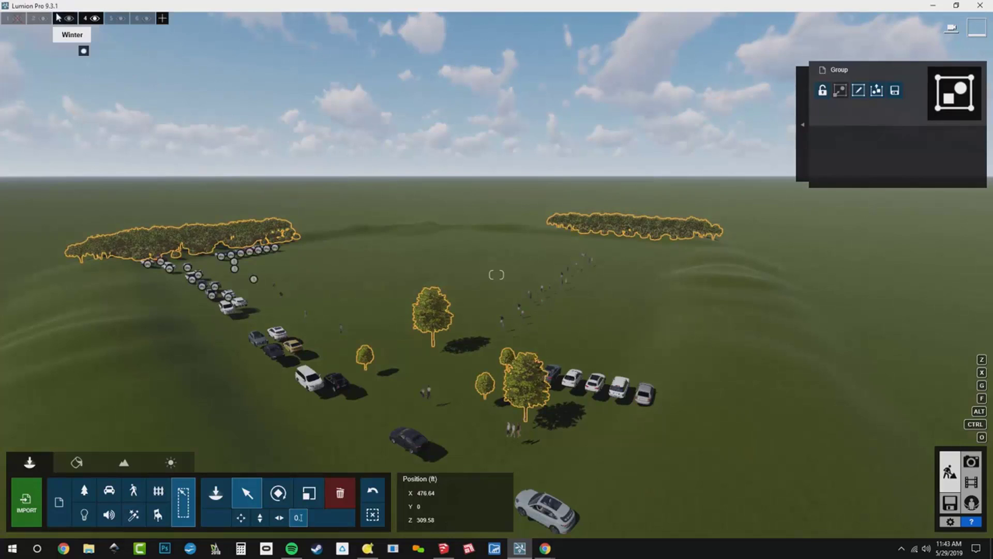
pyautogui.click(94, 18)
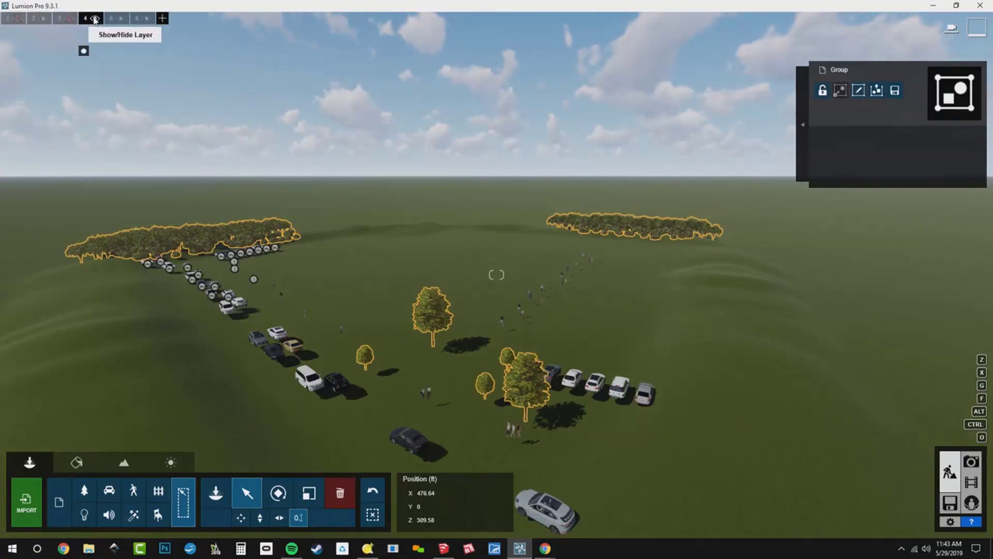
pyautogui.click(146, 19)
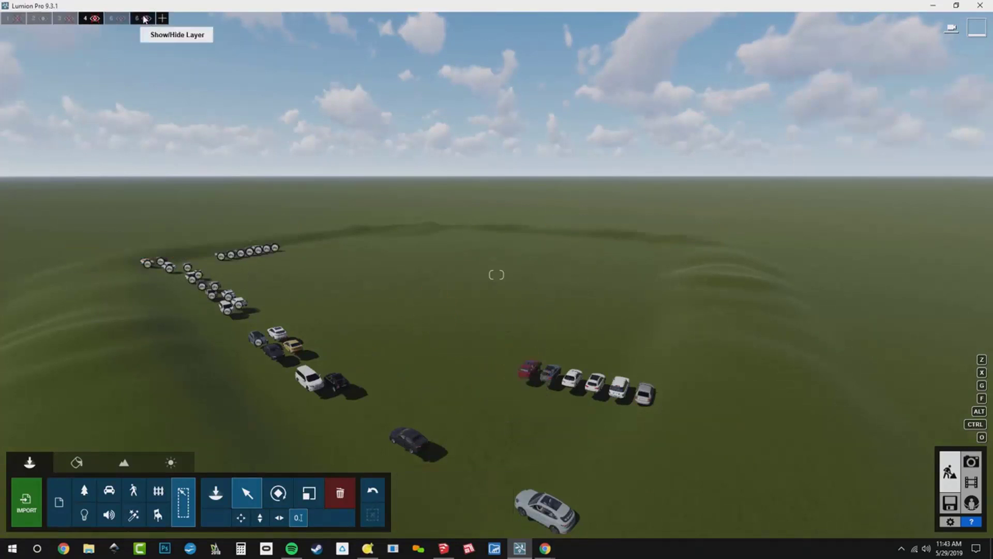
pyautogui.click(69, 19)
pyautogui.click(69, 19)
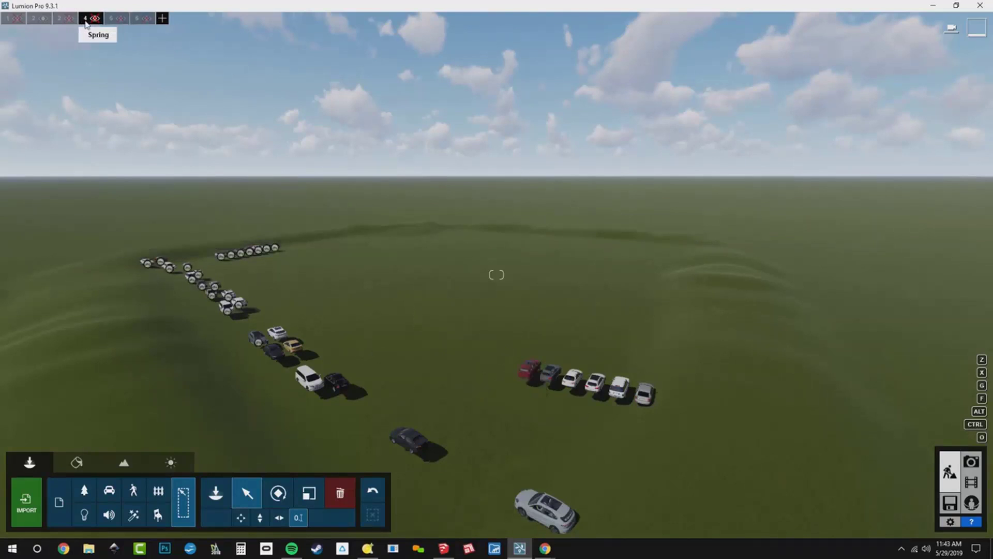
pyautogui.click(120, 20)
pyautogui.click(119, 19)
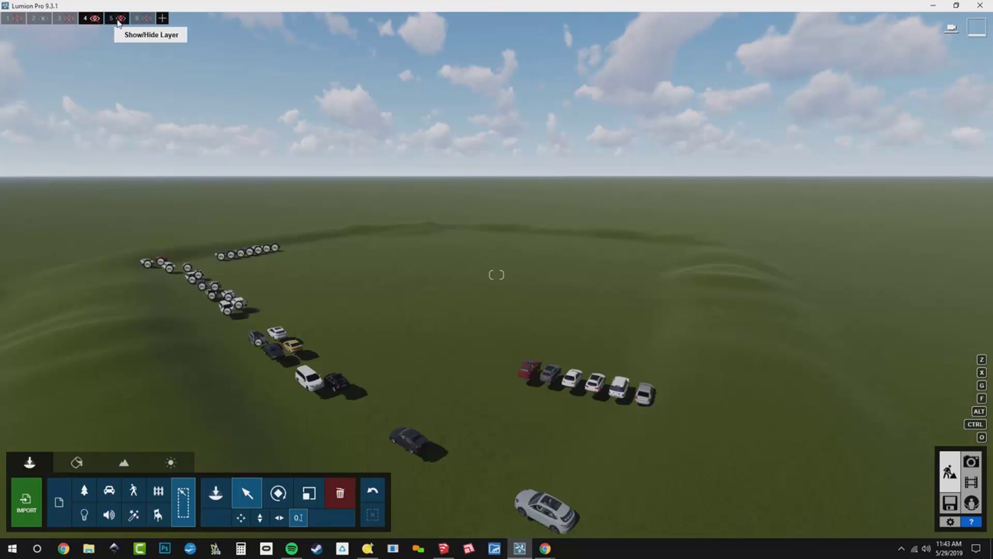
pyautogui.click(120, 19)
pyautogui.click(119, 20)
pyautogui.click(146, 19)
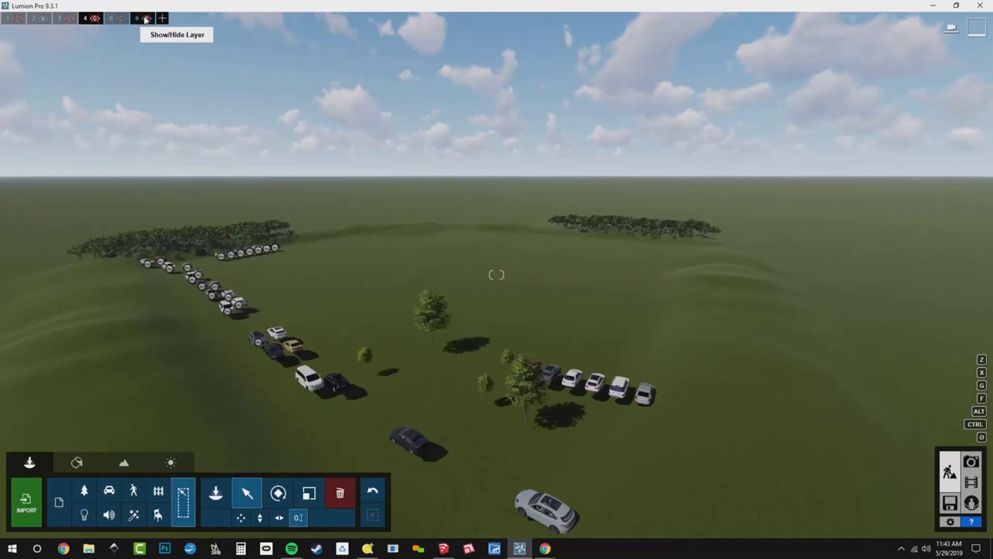
pyautogui.click(146, 20)
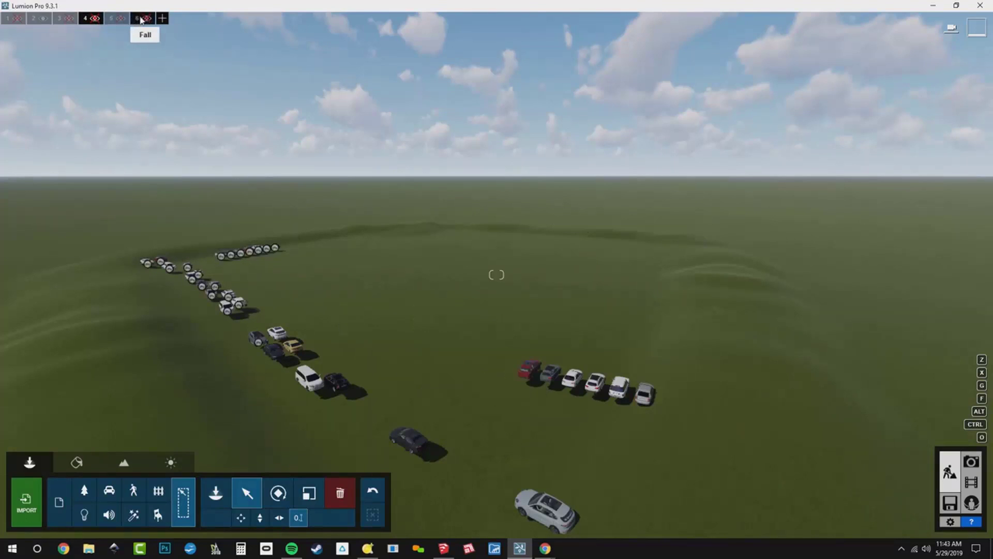
# - Make layer 5, Summer, visible again
pyautogui.click(123, 20)
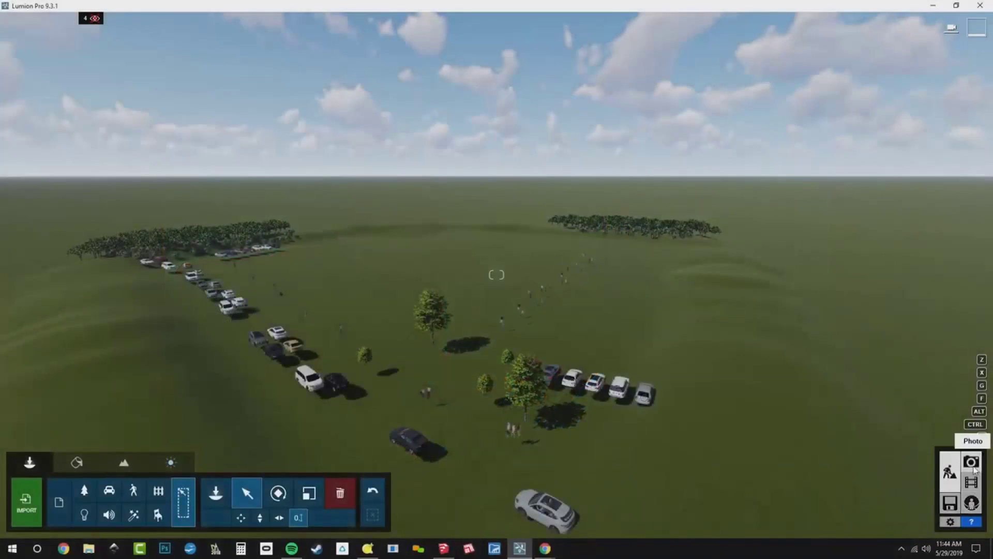
# - Show the building, road and paths layer and restore Photo 1's saved camera view
pyautogui.click(973, 462)
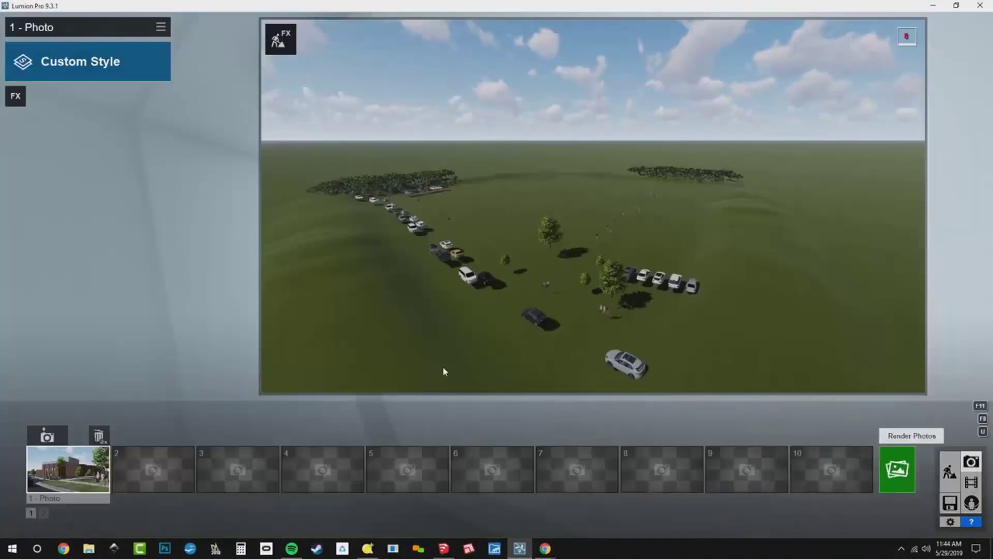
pyautogui.click(88, 462)
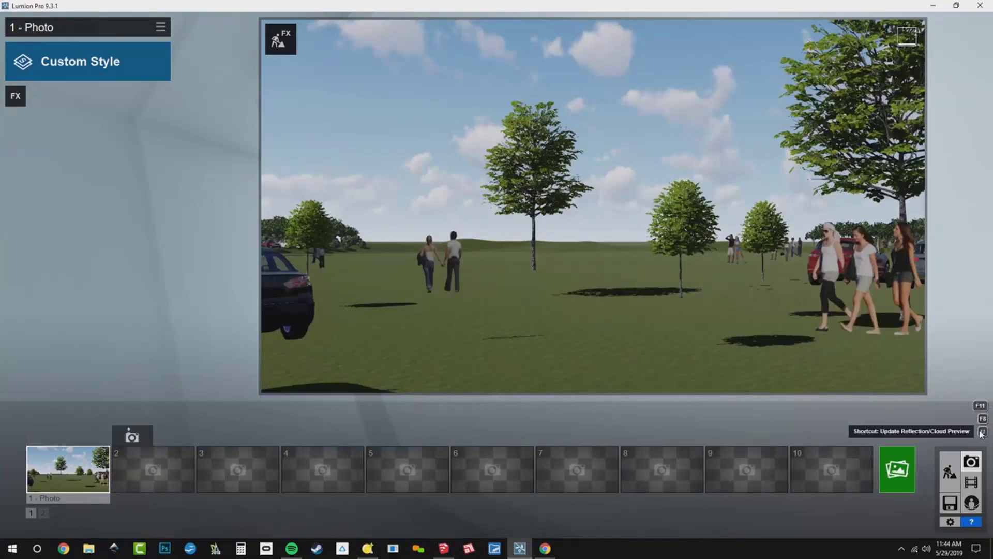
pyautogui.click(955, 471)
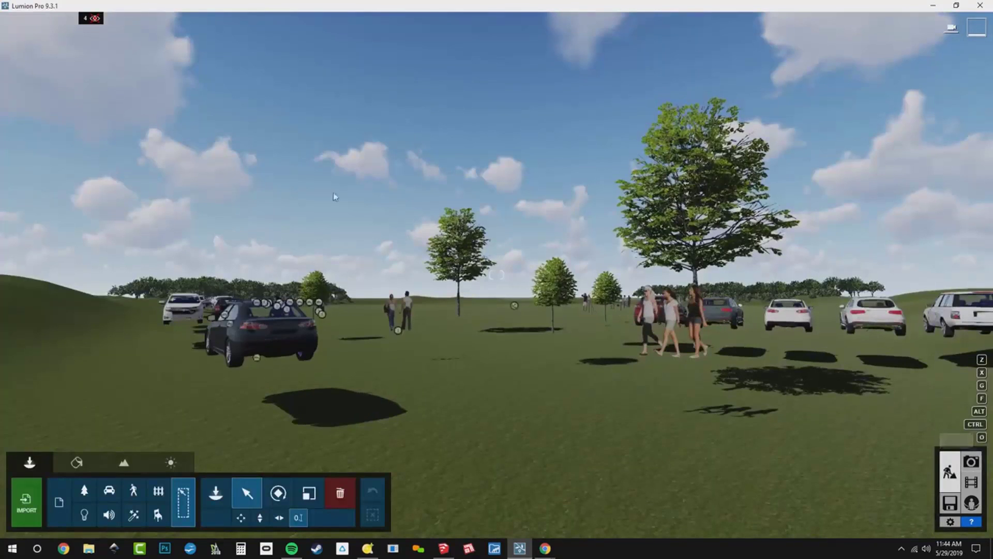
pyautogui.click(16, 21)
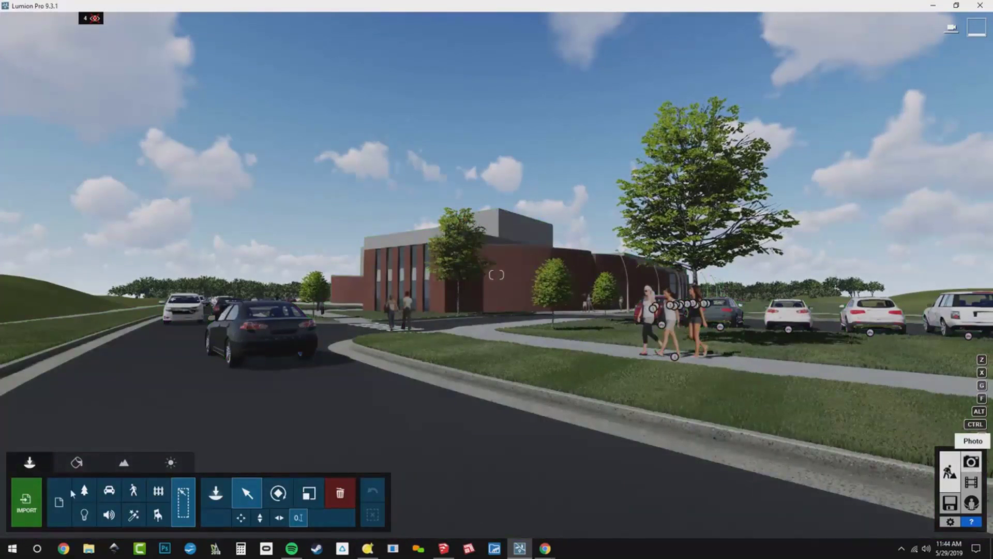
pyautogui.click(971, 461)
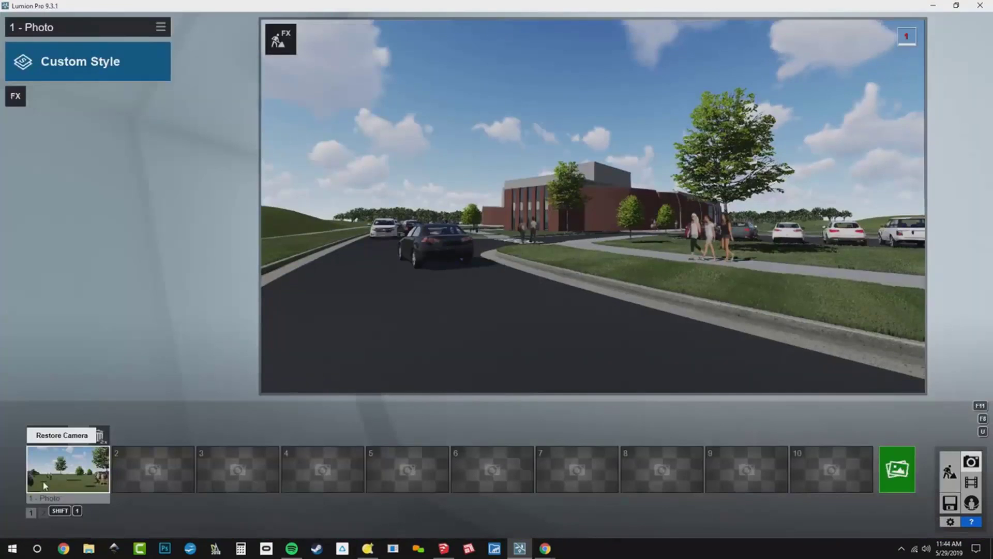
pyautogui.click(43, 484)
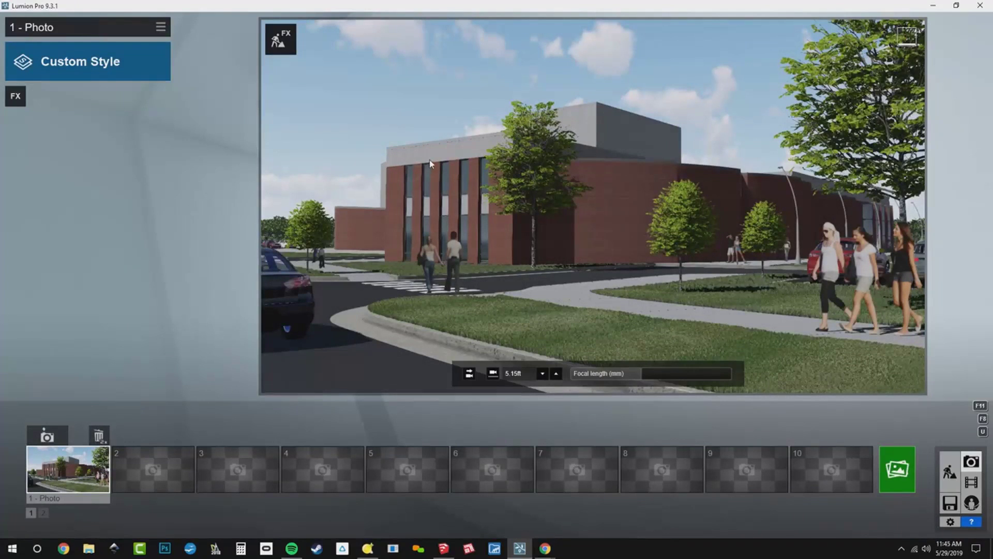
# - Add the Real Skies effect and rotate its heading to -101.7
pyautogui.click(16, 96)
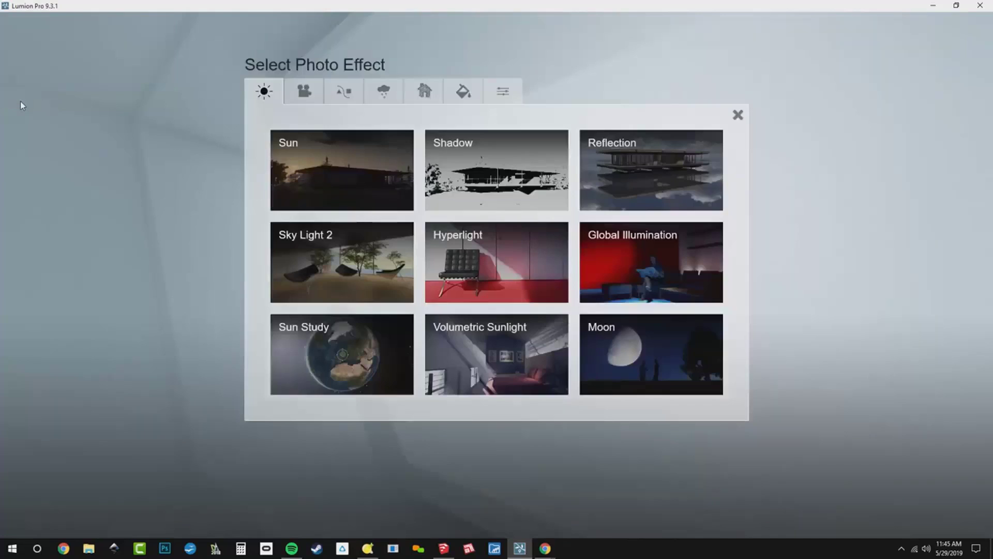
pyautogui.click(384, 92)
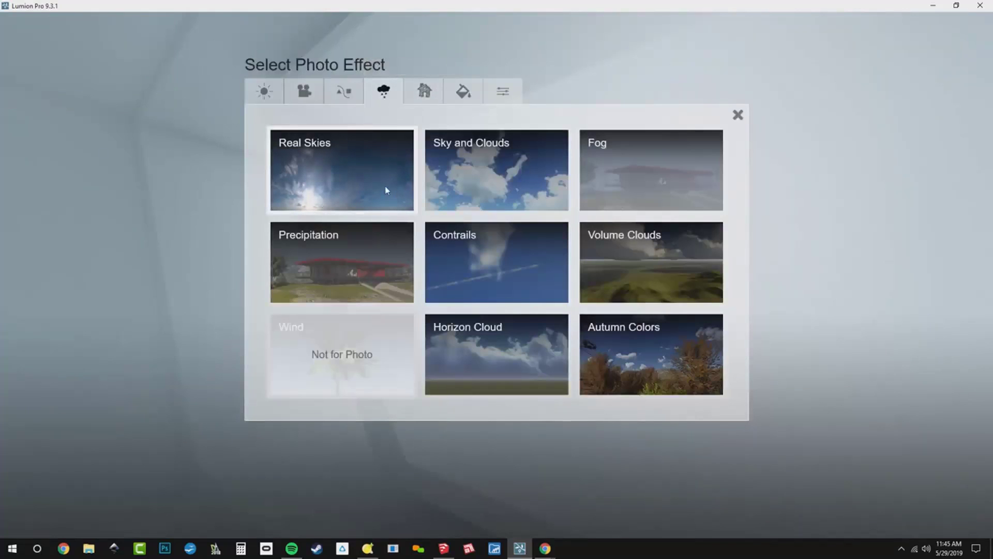
pyautogui.click(385, 190)
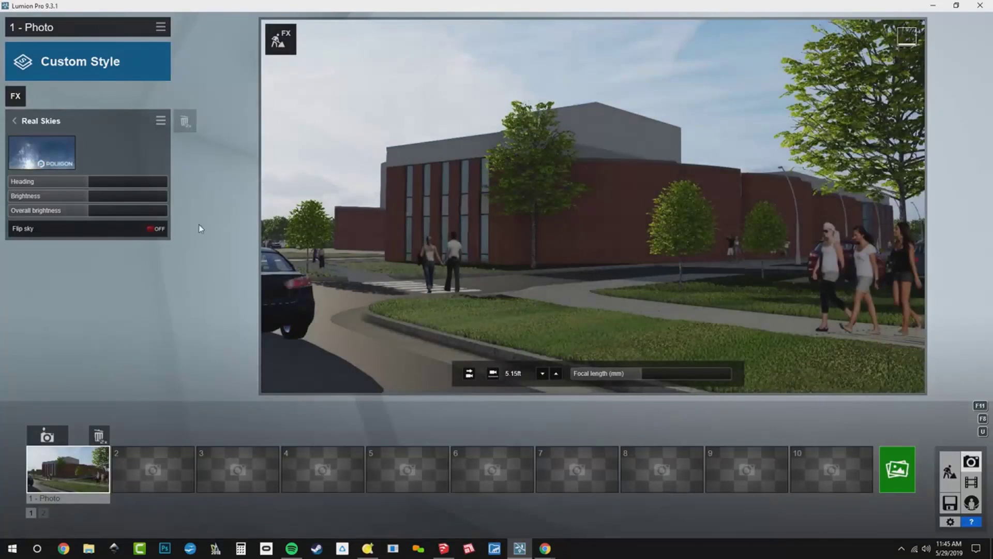
pyautogui.moveTo(81, 183); pyautogui.dragTo(39, 184)
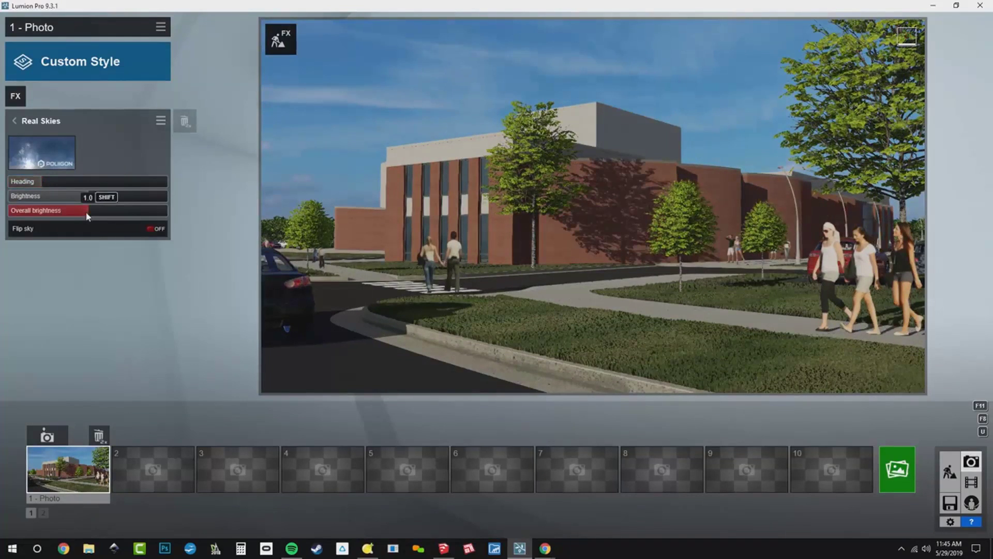
# - Add the Sky Light 2 effect from Light and Shadow
pyautogui.click(15, 98)
pyautogui.click(264, 91)
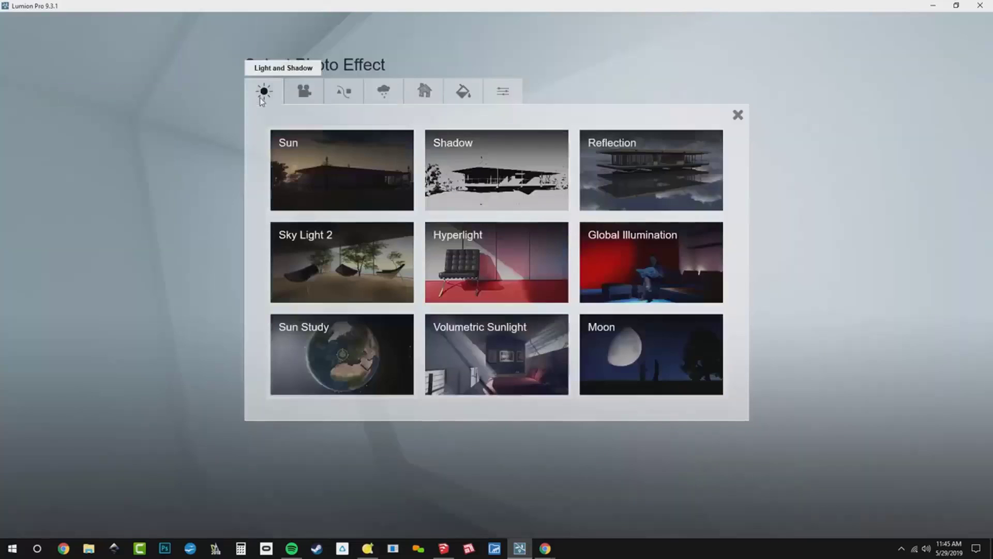
pyautogui.click(326, 262)
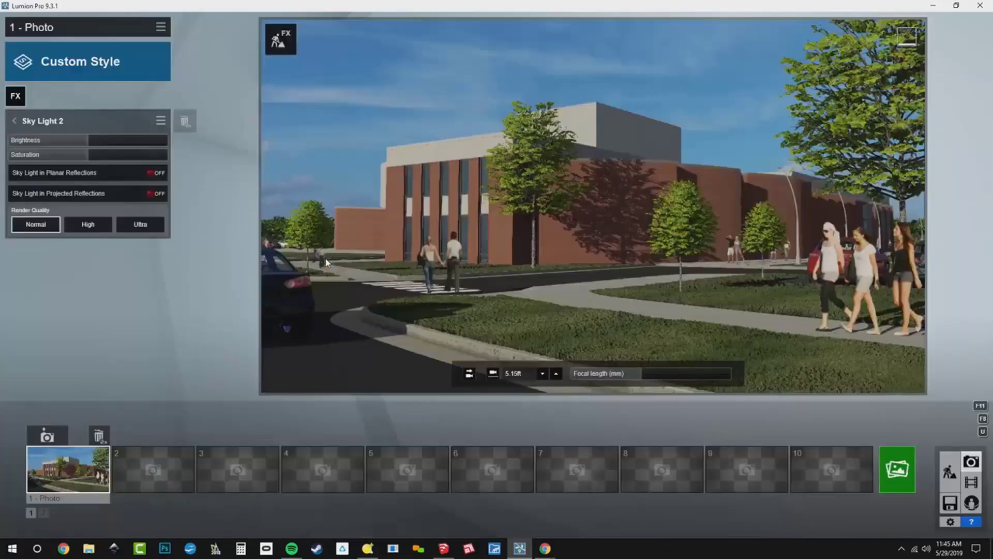
pyautogui.click(15, 99)
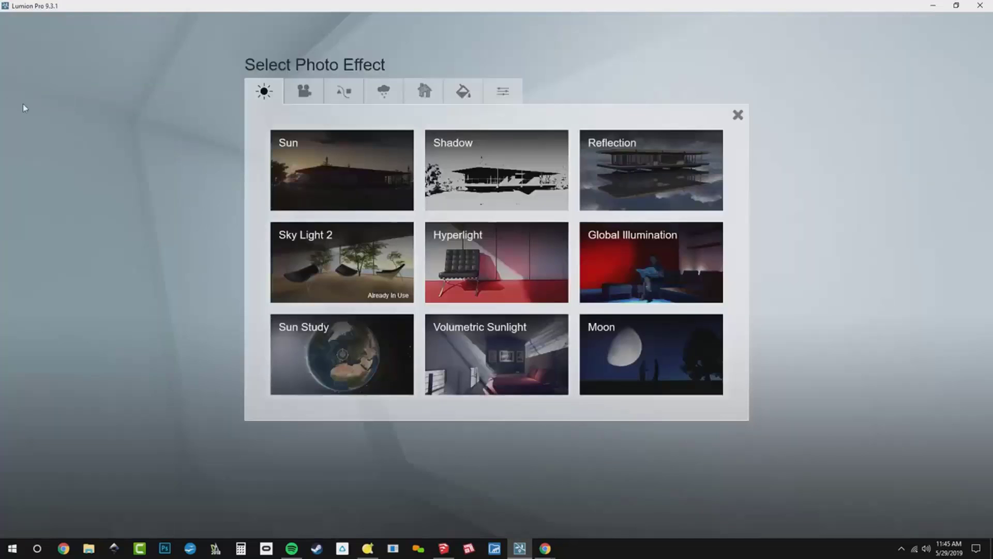
# - Add a Shadow effect with the interior/exterior and omnishadow sliders at maximum
pyautogui.click(464, 169)
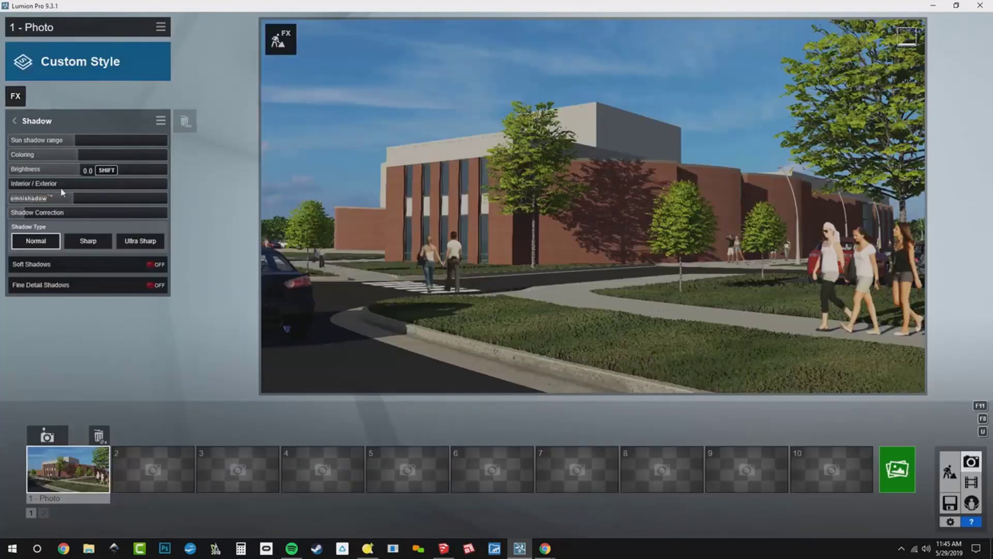
pyautogui.moveTo(79, 185); pyautogui.dragTo(250, 185)
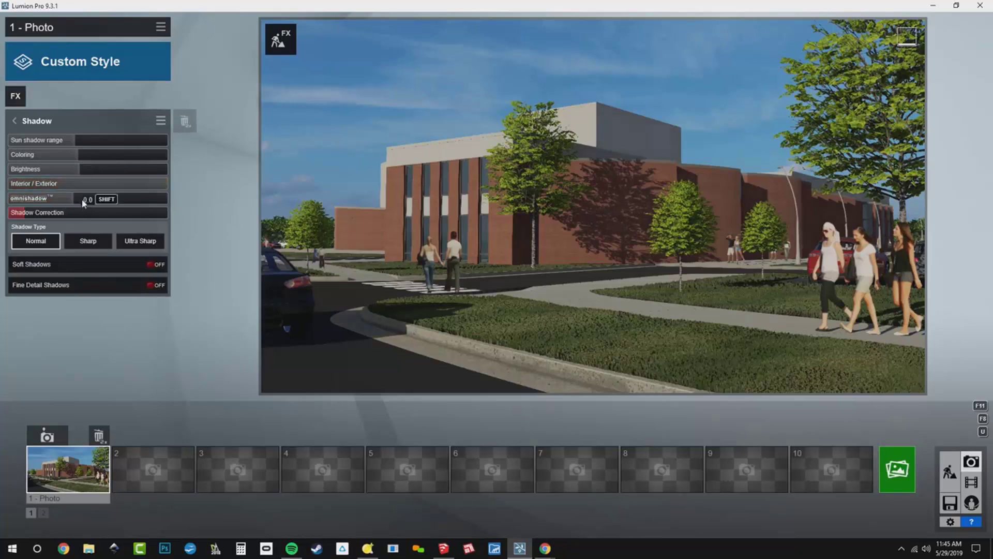
pyautogui.moveTo(82, 196); pyautogui.dragTo(177, 290)
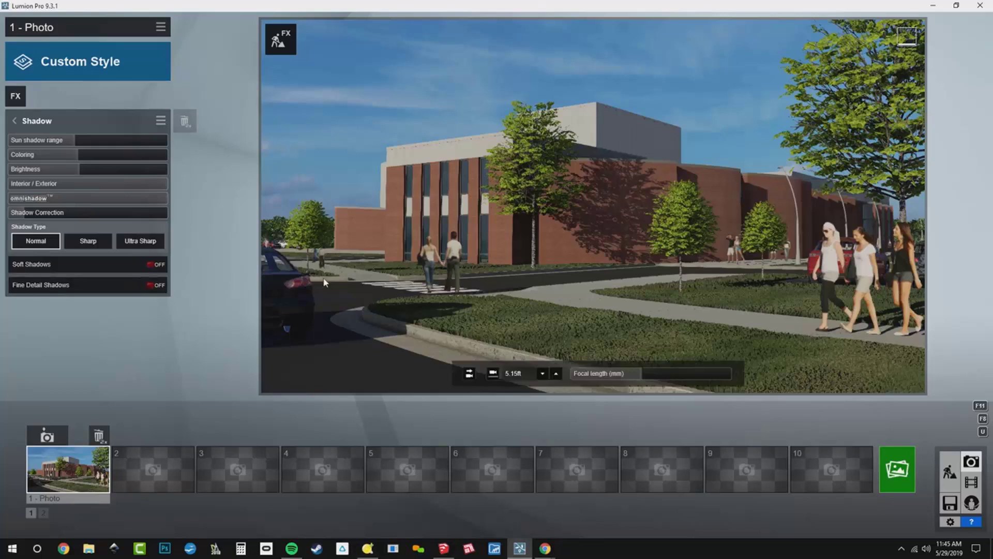
# - Switch Soft Shadows on and raise shadow brightness from Photo 1's saved view
pyautogui.press('w')
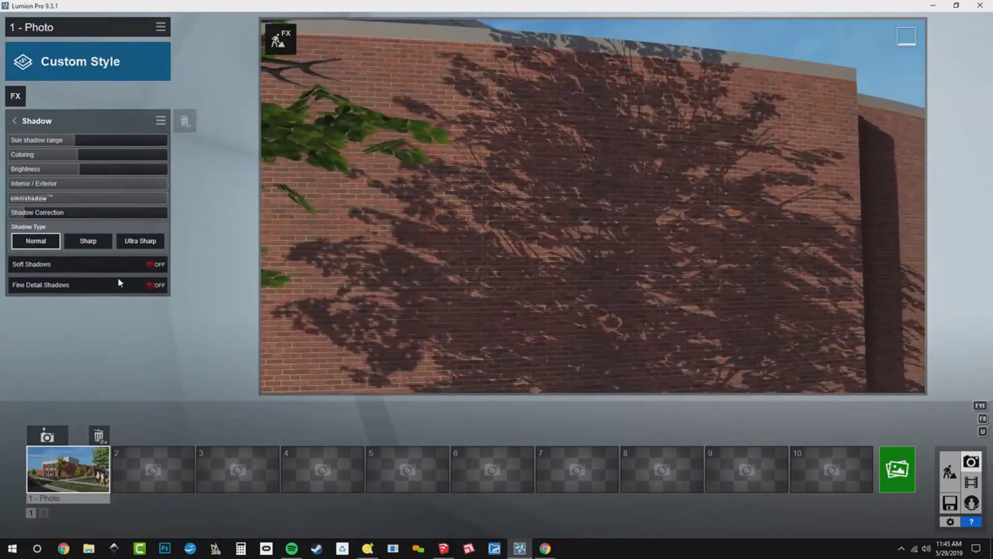
pyautogui.click(116, 269)
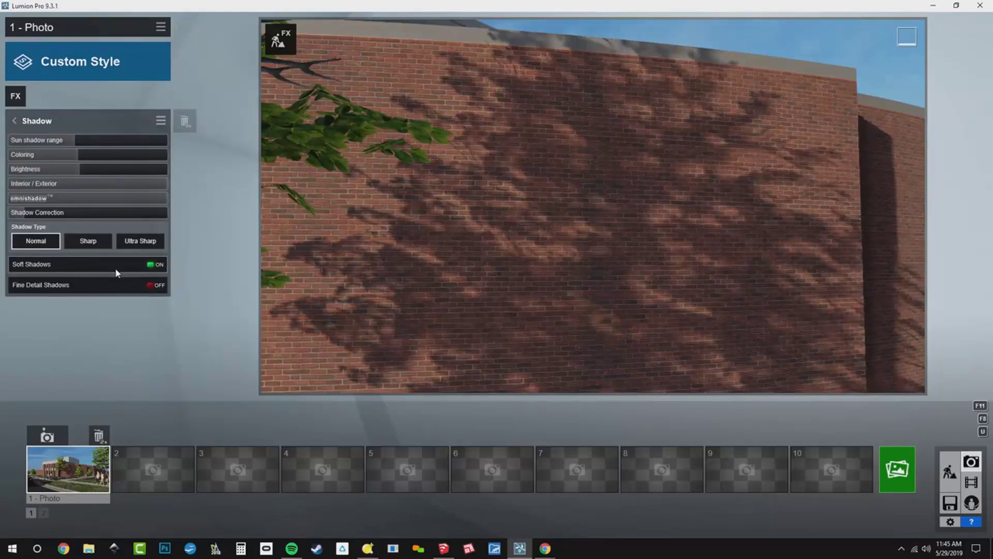
pyautogui.click(116, 271)
pyautogui.click(116, 272)
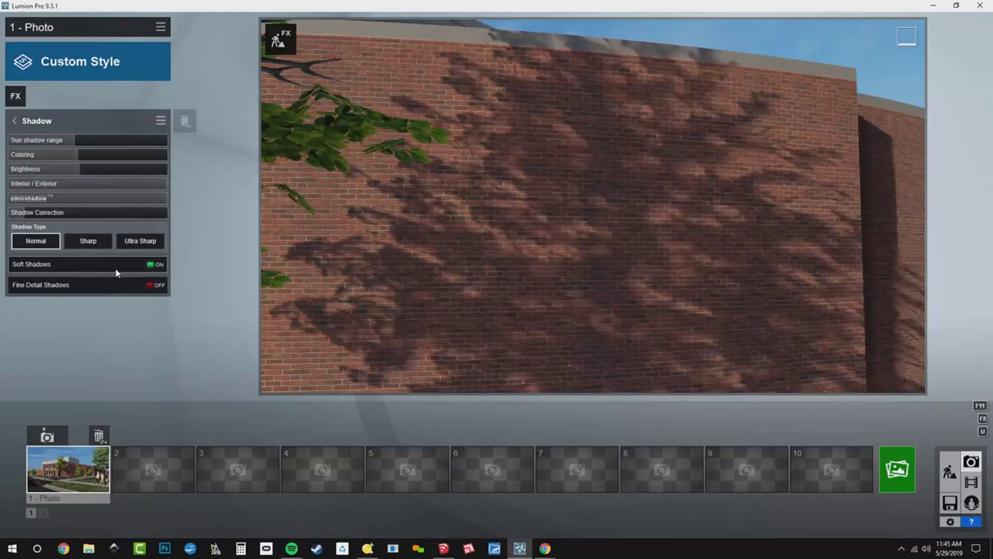
pyautogui.click(66, 482)
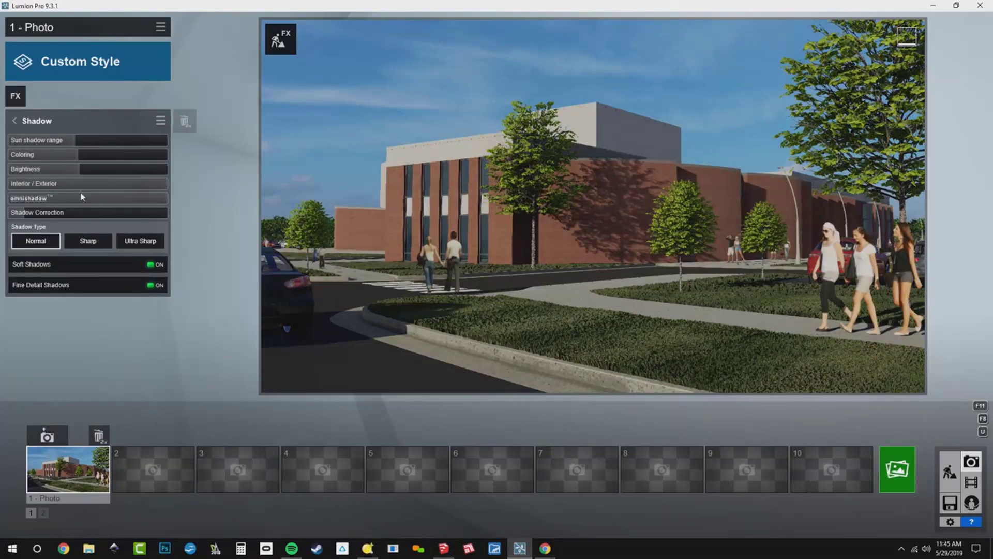
pyautogui.moveTo(81, 171); pyautogui.dragTo(102, 174)
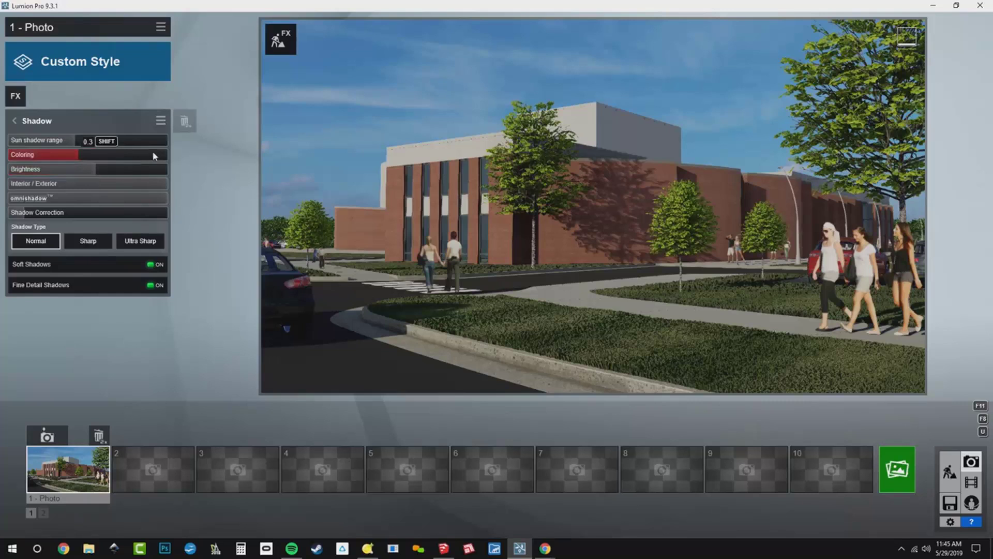
# - Add a Reflection effect to Photo 1's effect stack
pyautogui.click(16, 96)
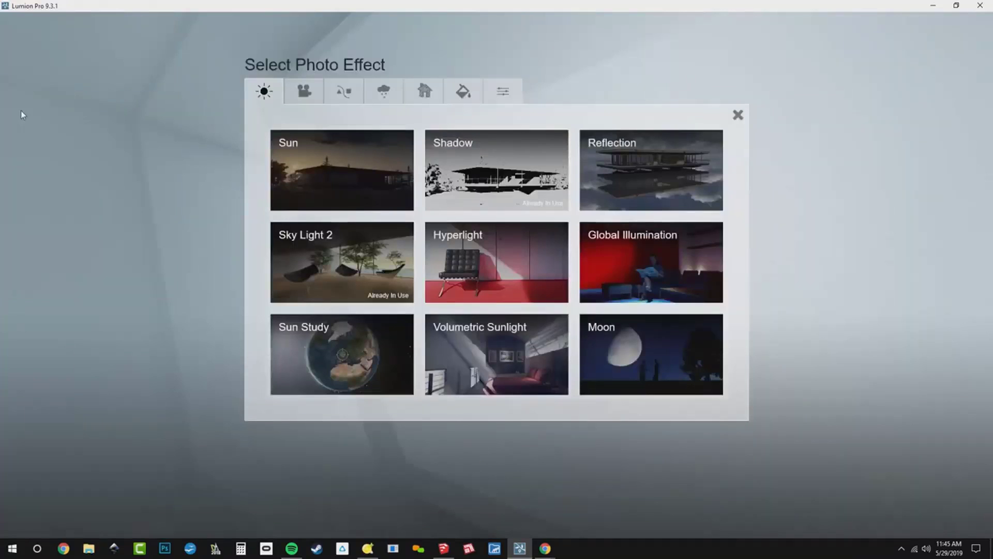
pyautogui.click(639, 169)
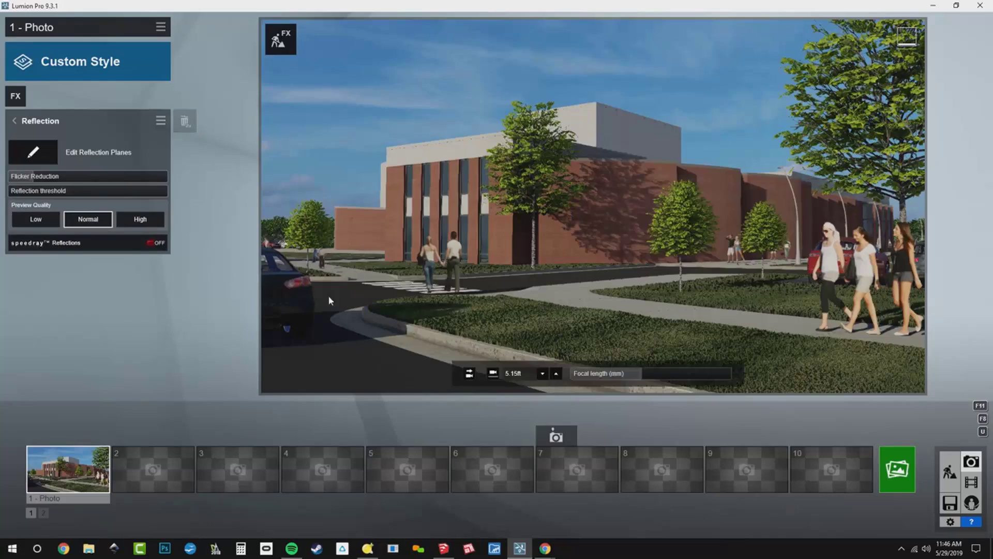
pyautogui.moveTo(328, 296); pyautogui.dragTo(290, 298, button='right')
pyautogui.press('w')
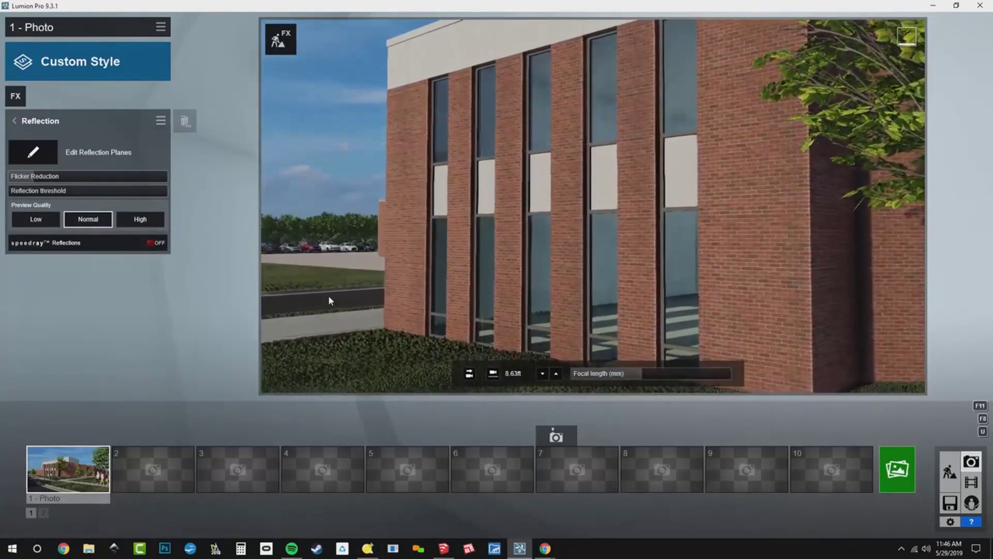
# - Fly the camera up close to the windowed brick facade, tilted up to the roof parapet
pyautogui.press('s')
pyautogui.moveTo(378, 260); pyautogui.dragTo(357, 259, button='right')
pyautogui.press('w')
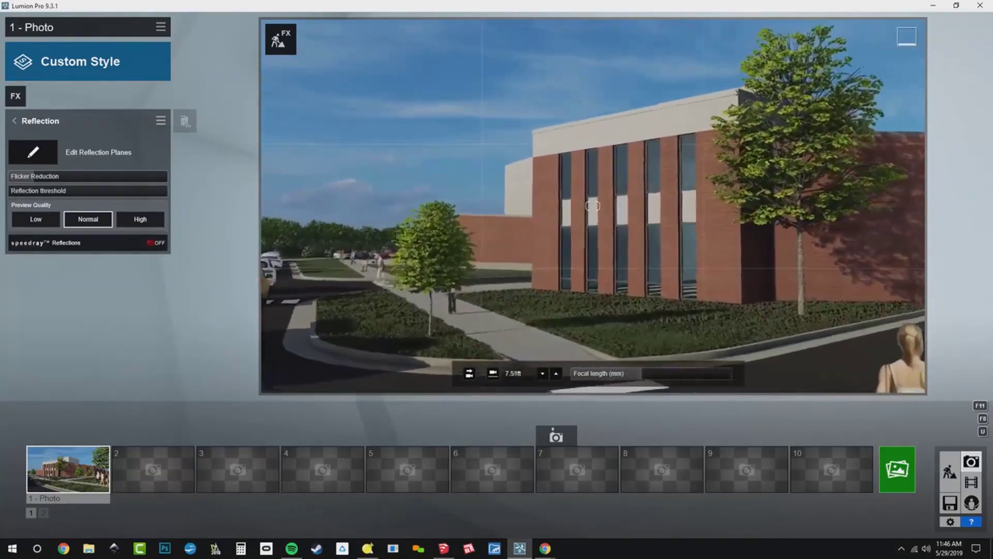
pyautogui.press('w')
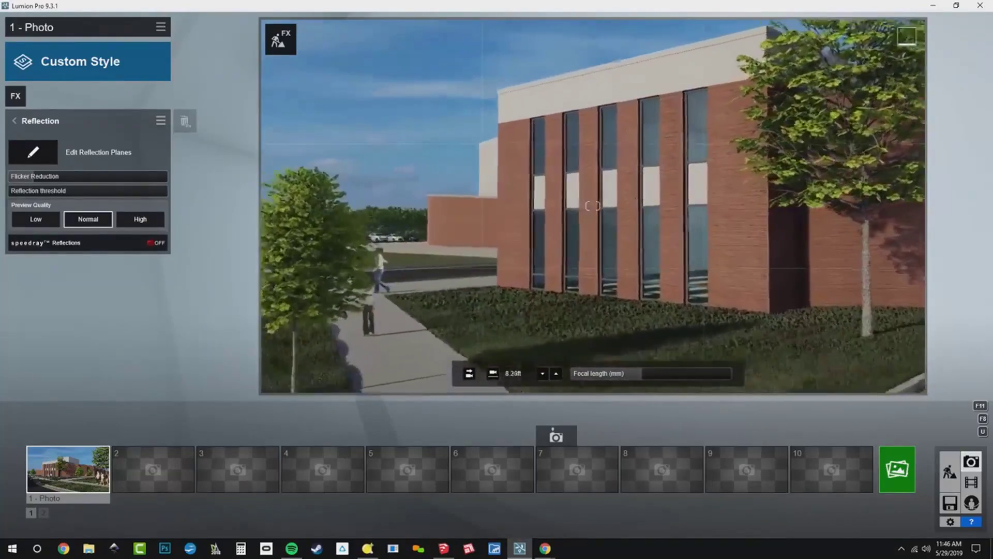
pyautogui.press('w')
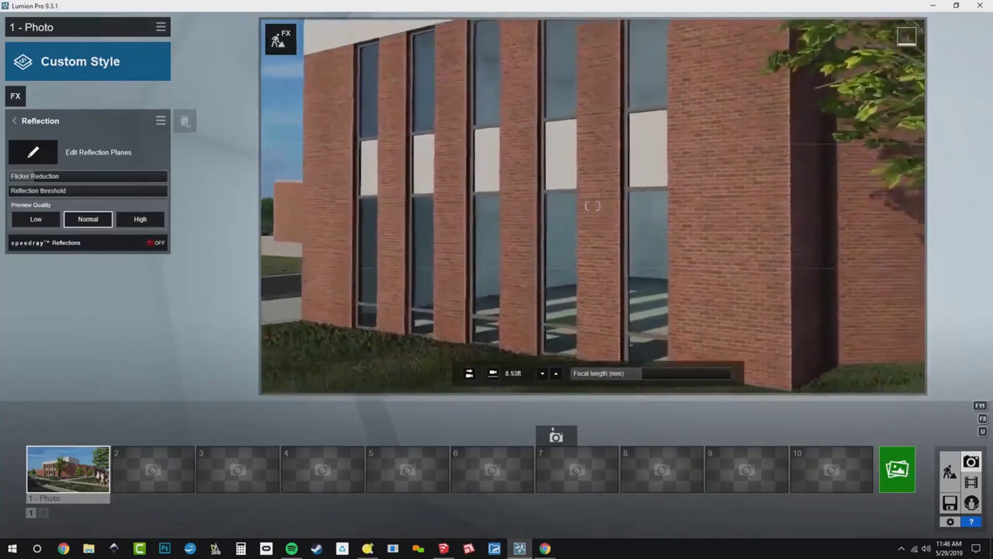
pyautogui.moveTo(593, 206); pyautogui.dragTo(593, 206, button='right')
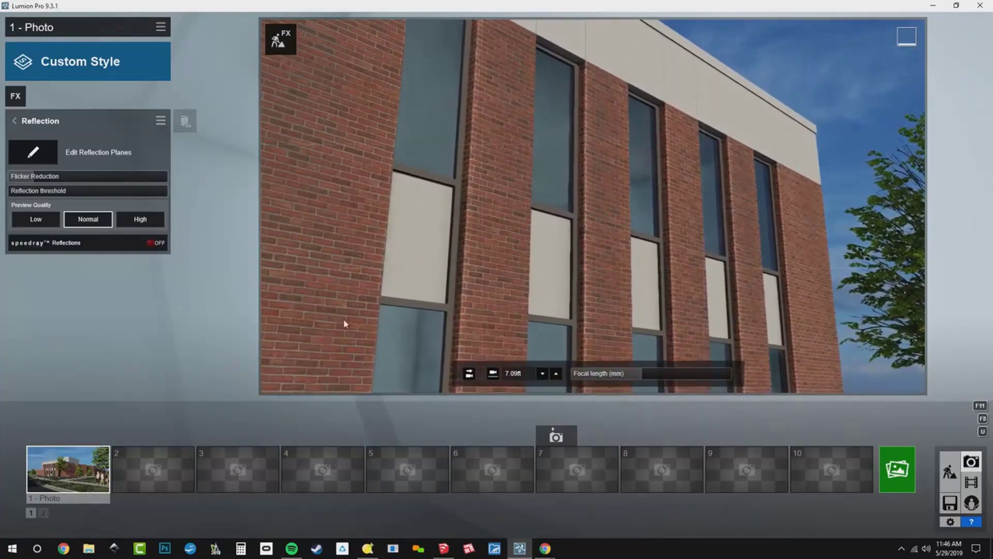
# - Make the facade's window glass a reflection plane
pyautogui.click(33, 152)
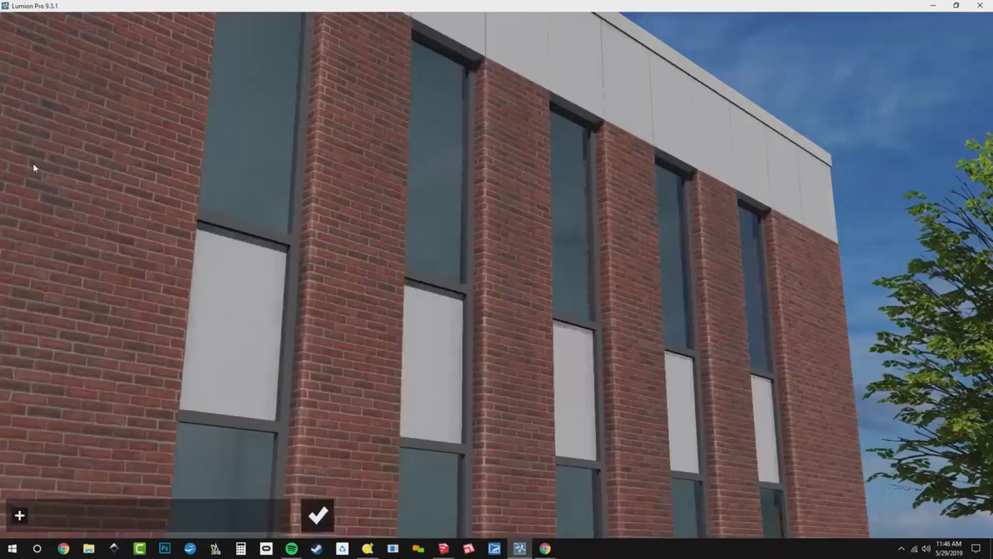
pyautogui.click(21, 516)
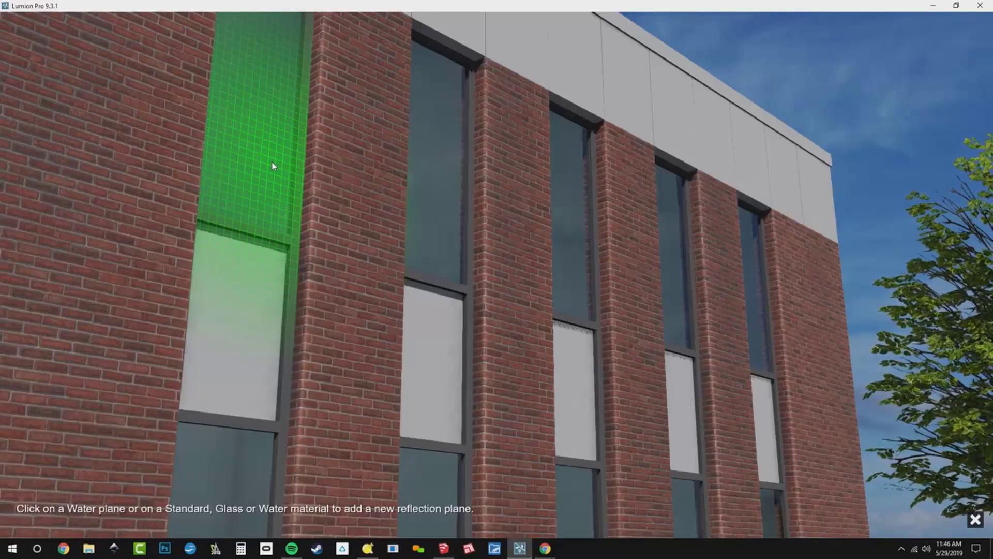
pyautogui.click(273, 166)
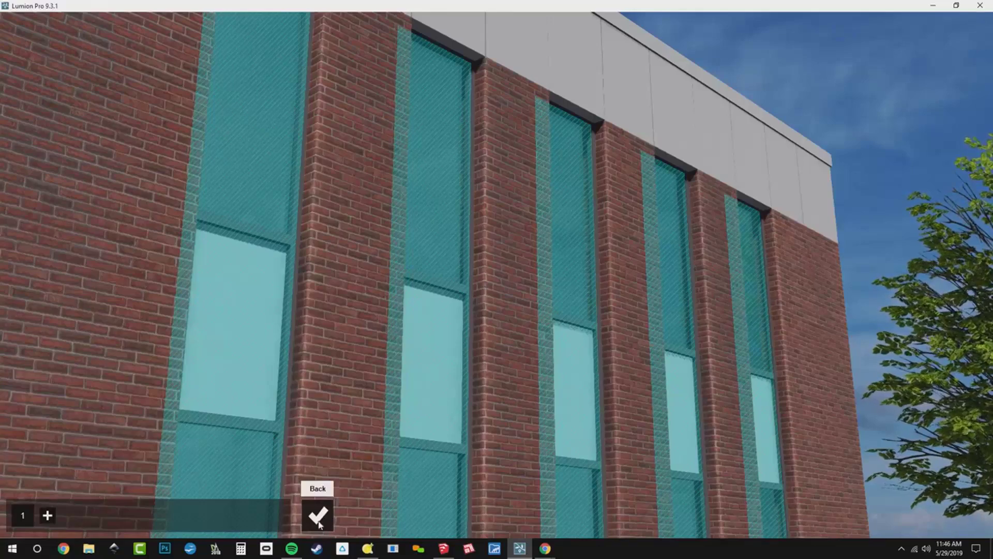
# - Place a second reflection plane on the road and finish editing planes
pyautogui.moveTo(470, 344); pyautogui.dragTo(569, 357, button='right')
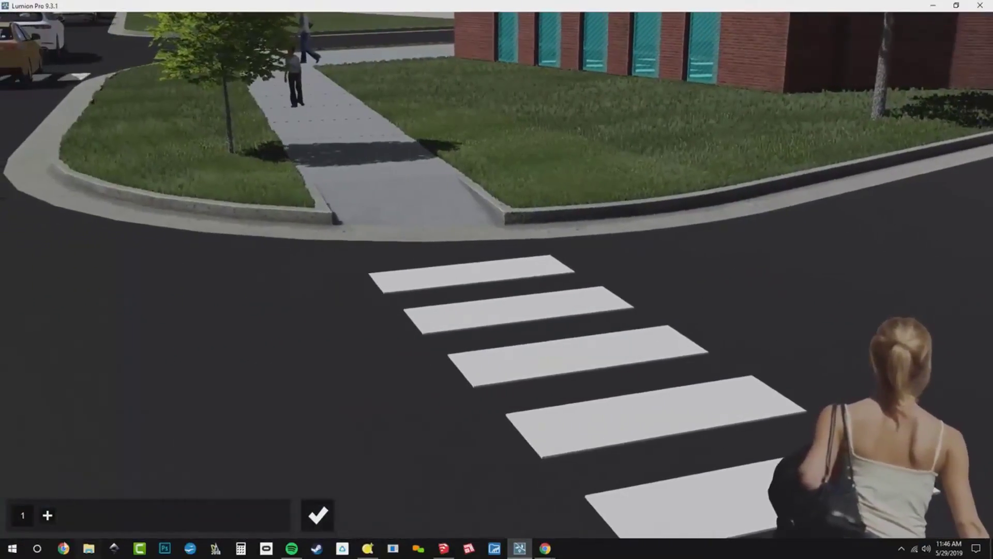
pyautogui.click(47, 515)
pyautogui.click(150, 389)
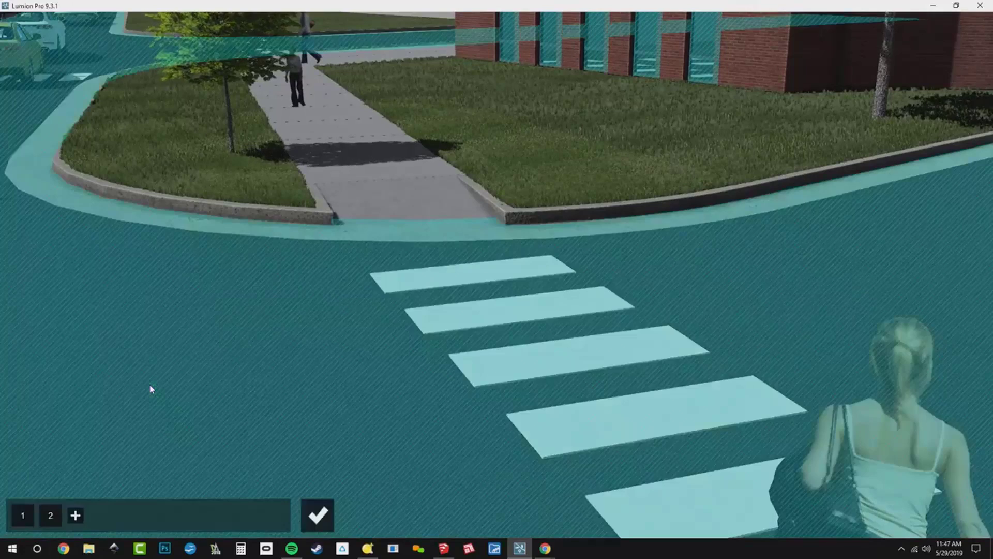
pyautogui.click(317, 514)
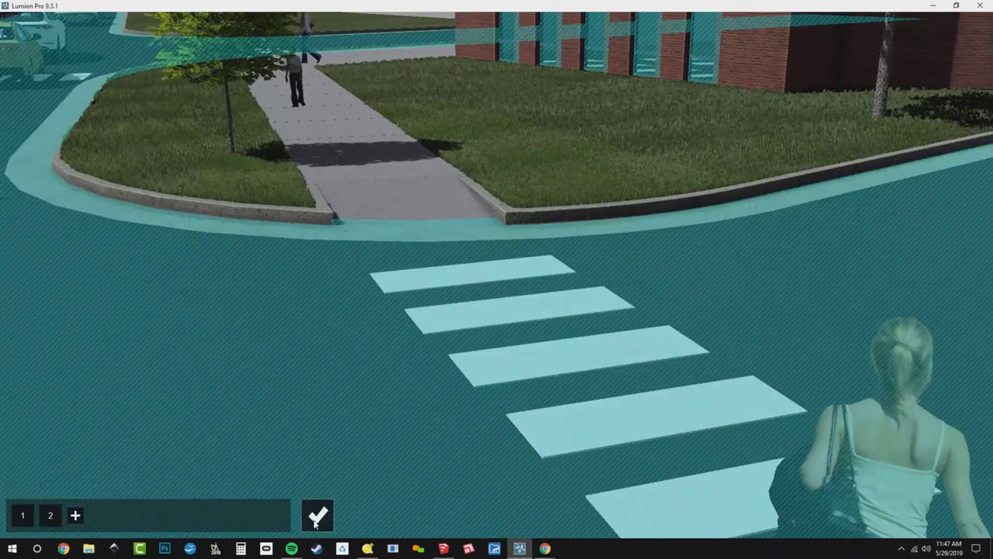
# - Set reflection preview quality to High while viewing along the brick facade
pyautogui.click(79, 482)
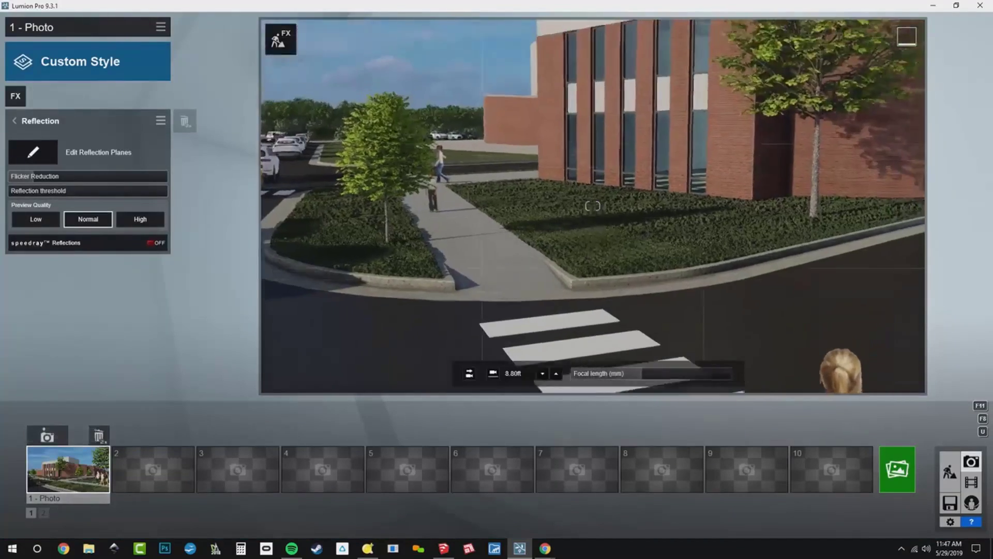
pyautogui.press('w')
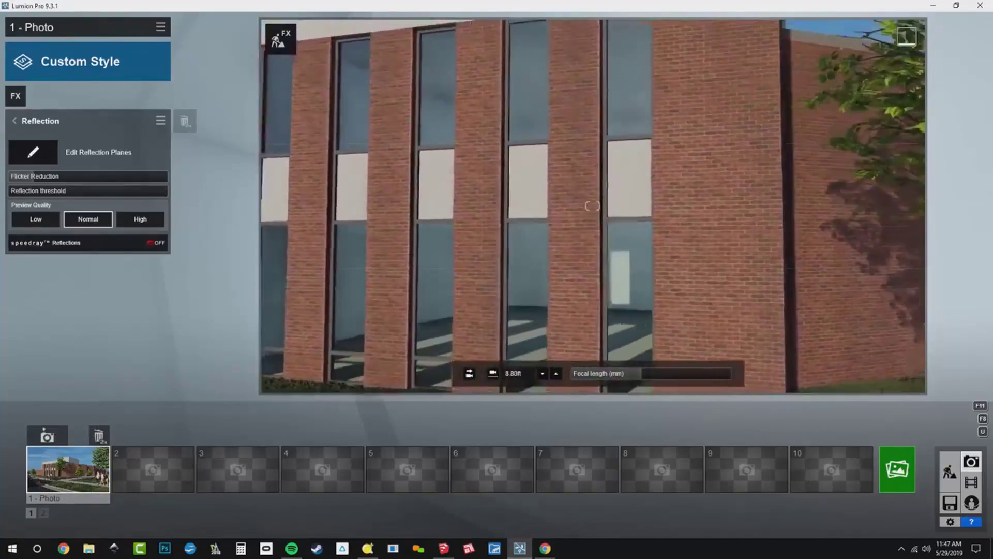
pyautogui.moveTo(593, 206); pyautogui.dragTo(704, 207, button='right')
pyautogui.press('s')
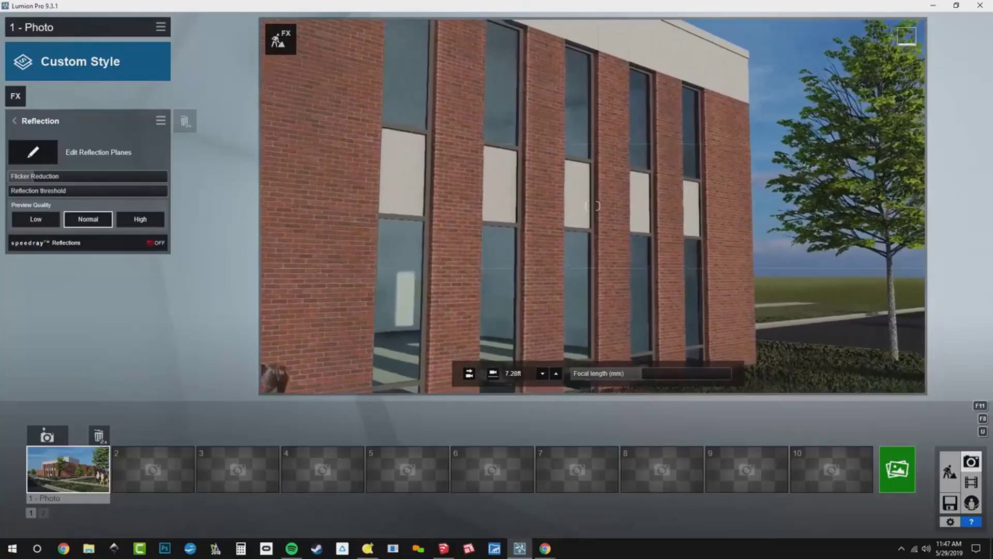
pyautogui.click(139, 222)
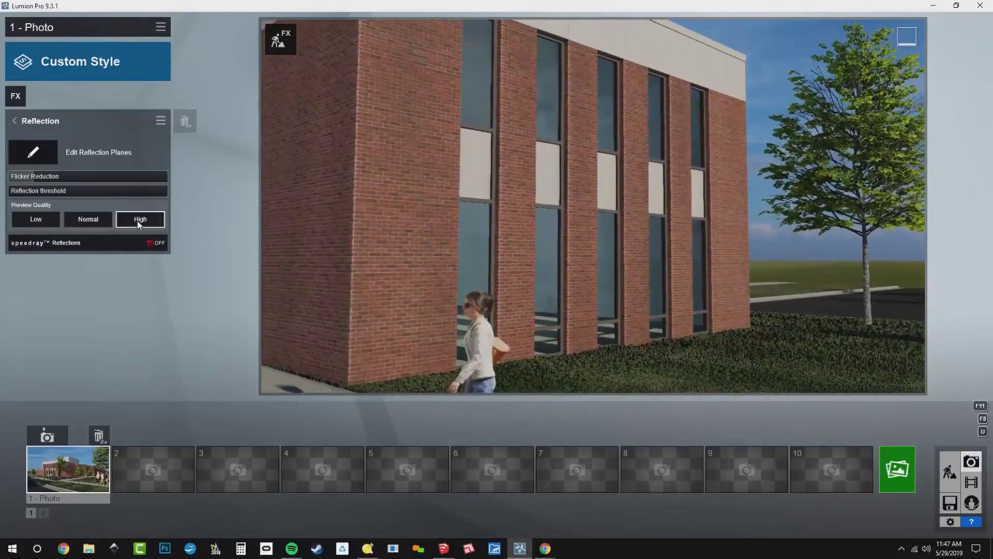
# - Turn on speedray reflections, drop preview quality to Low, and restore Photo 1's saved view
pyautogui.press('w')
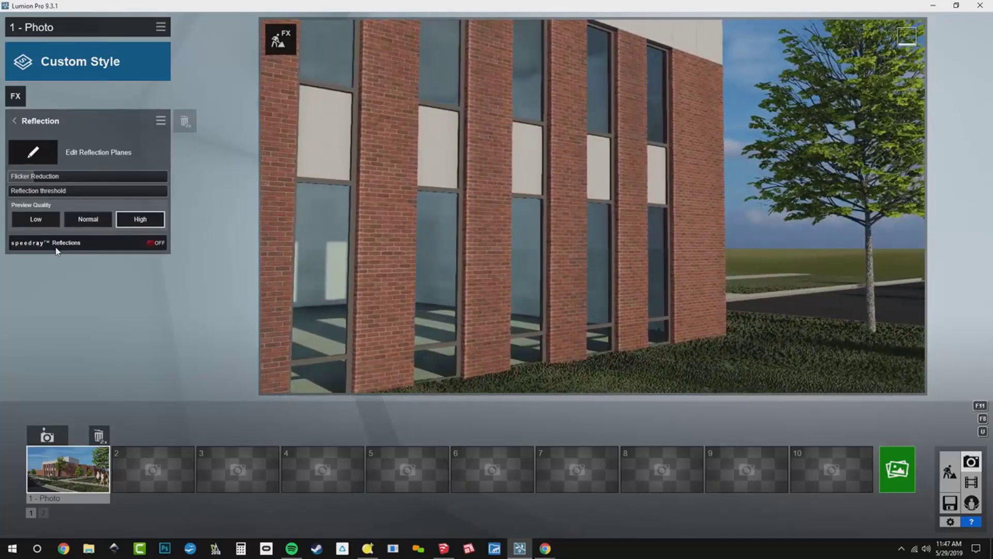
pyautogui.click(56, 249)
pyautogui.click(44, 226)
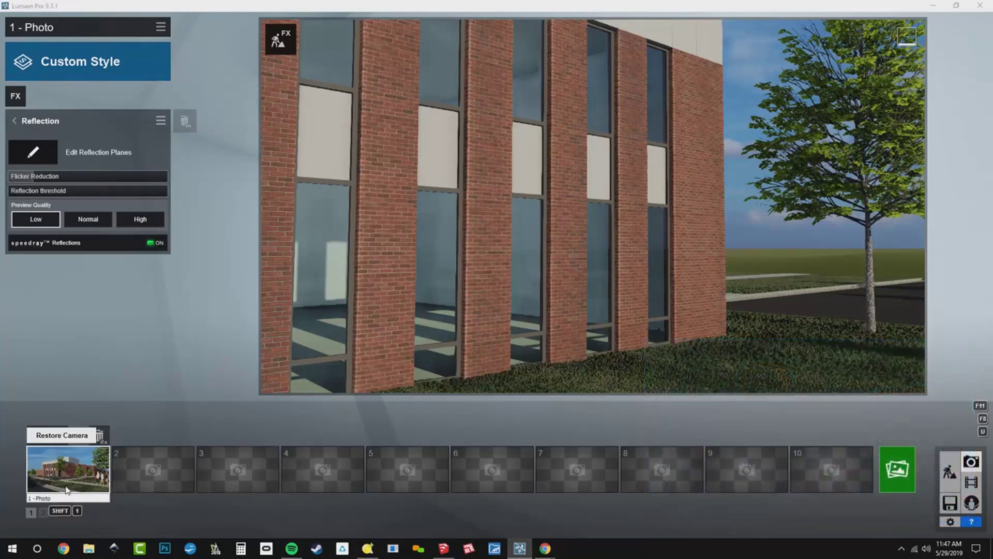
pyautogui.keyDown('shift'); pyautogui.click(66, 487); pyautogui.keyUp('shift')
# - Rename the photo to 'Summer'
pyautogui.click(76, 498)
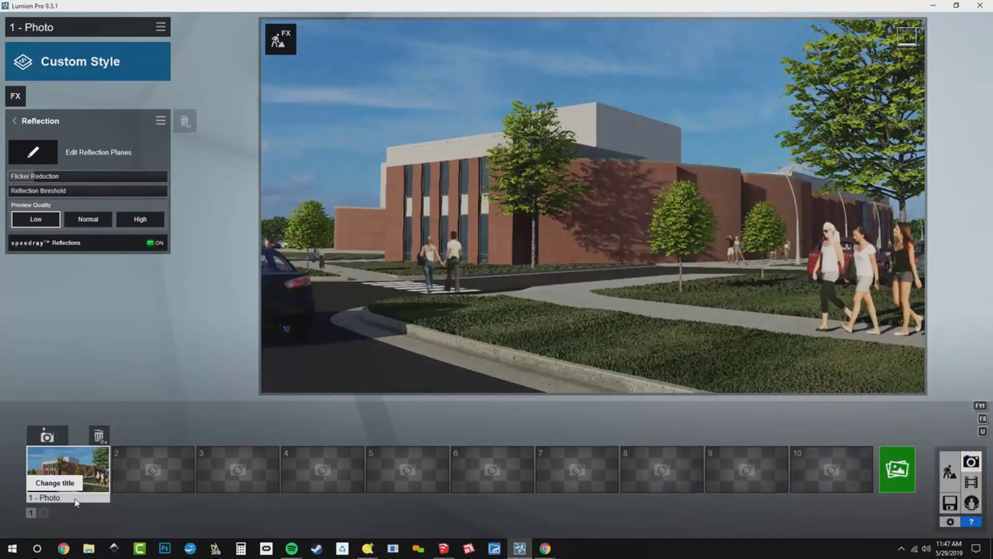
pyautogui.press('BackSpace')
pyautogui.press('BackSpace')
pyautogui.press('BackSpace')
pyautogui.press('BackSpace')
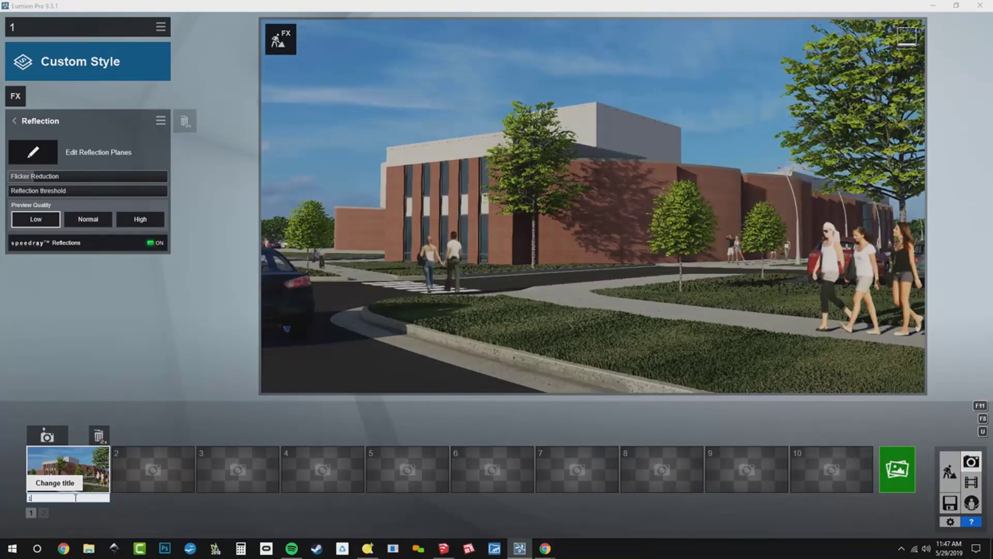
pyautogui.write('Summer')
pyautogui.press('Return')
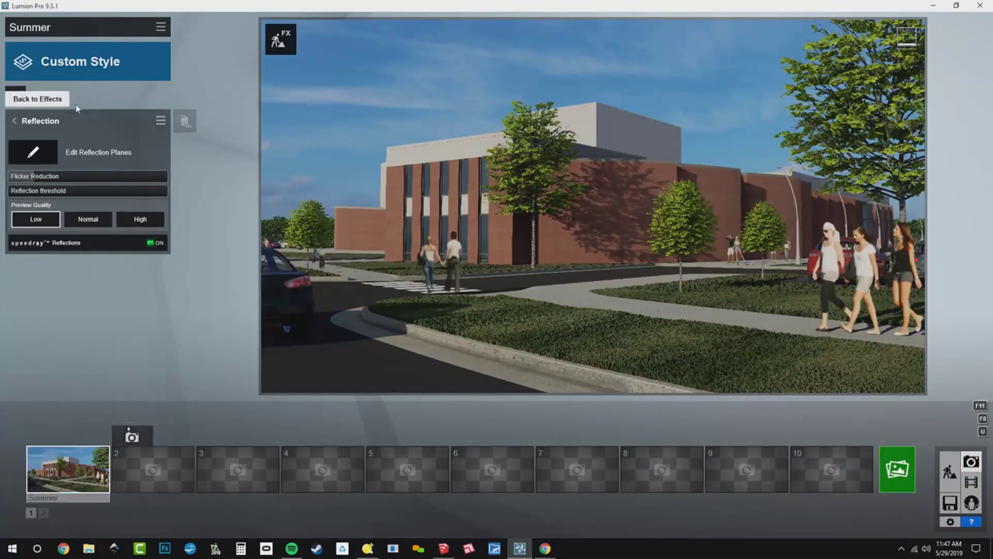
# - Add a 2-Point Perspective effect from the camera effects and leave it switched on
pyautogui.click(47, 120)
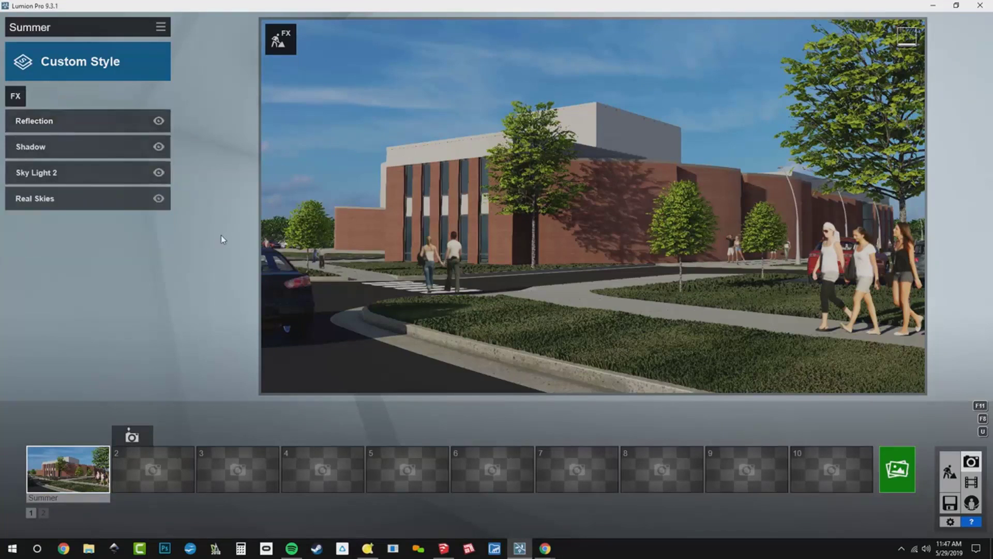
pyautogui.click(15, 95)
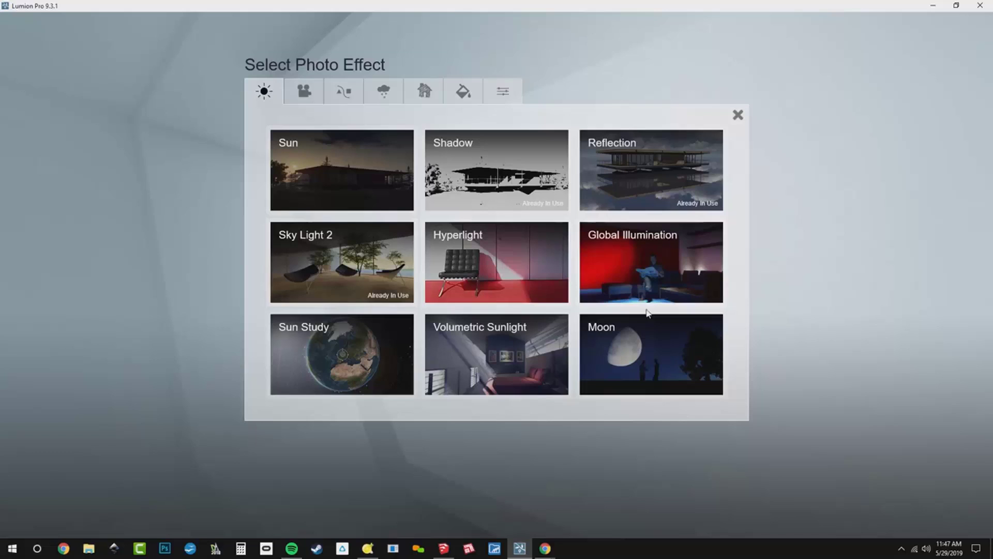
pyautogui.click(304, 92)
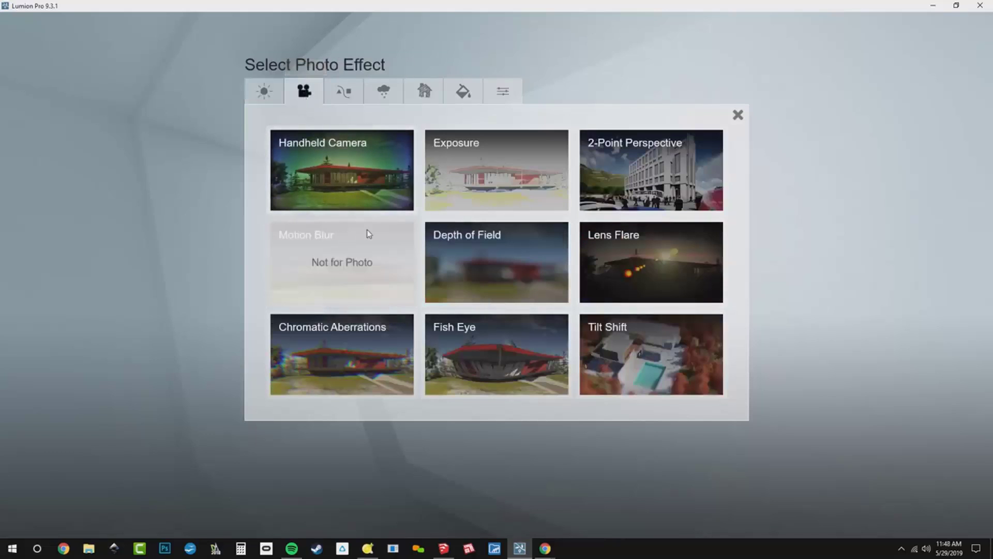
pyautogui.click(609, 191)
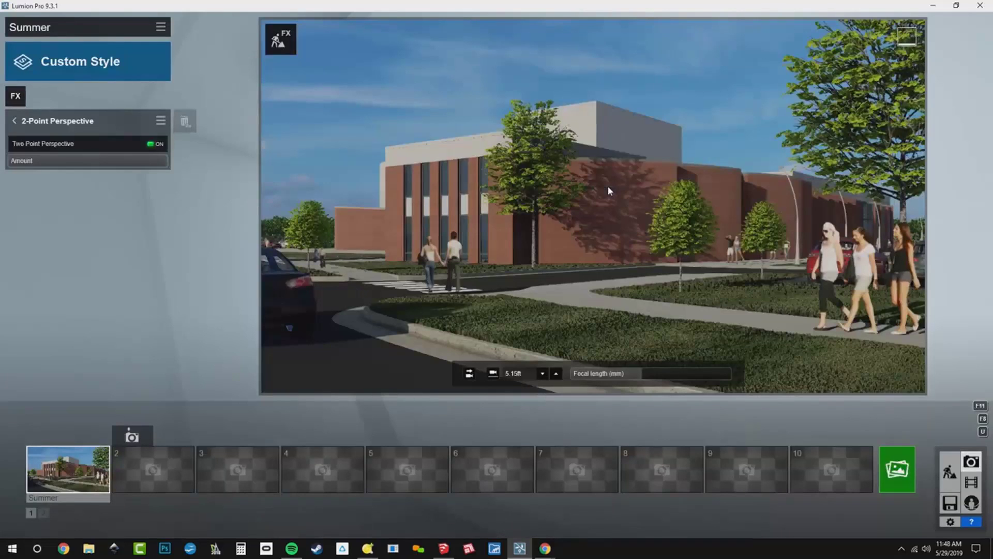
pyautogui.click(60, 149)
pyautogui.click(60, 149)
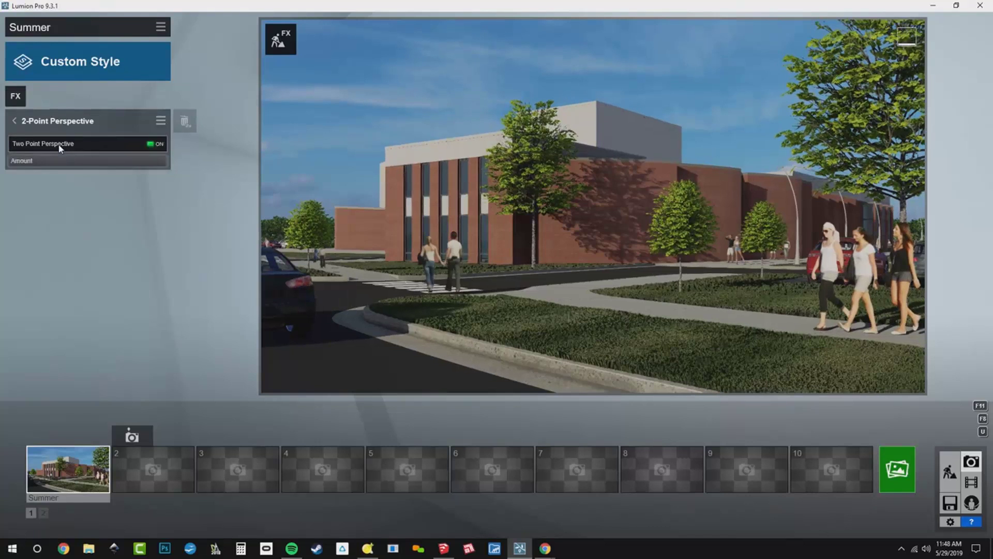
# - Add Handheld Camera with Film Age on at a faint amount and focal length raised to 35.0
pyautogui.click(14, 97)
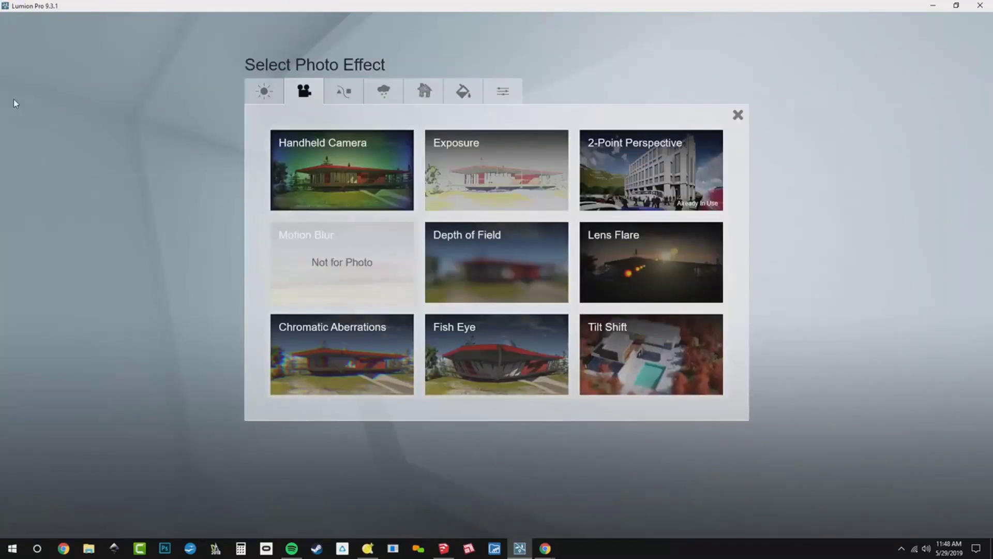
pyautogui.click(371, 176)
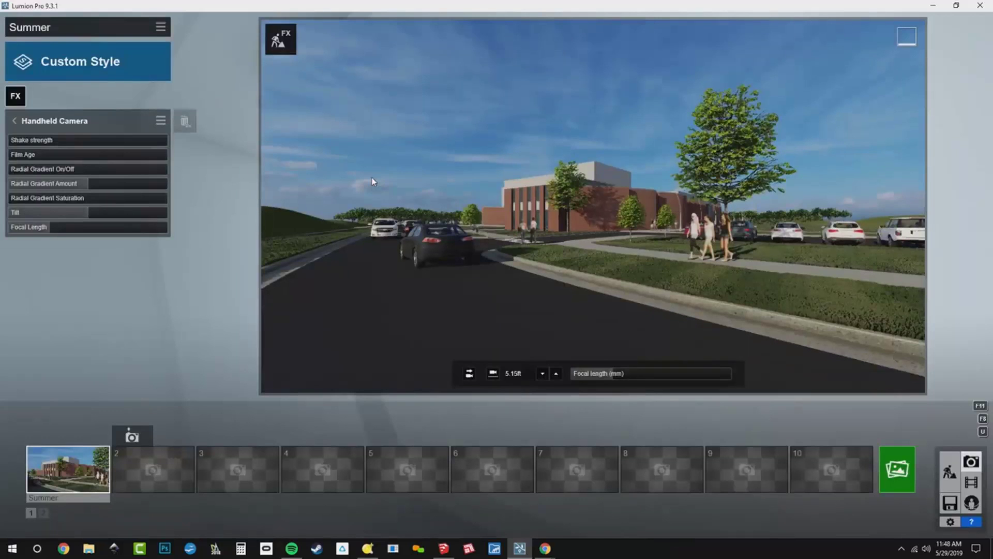
pyautogui.click(15, 156)
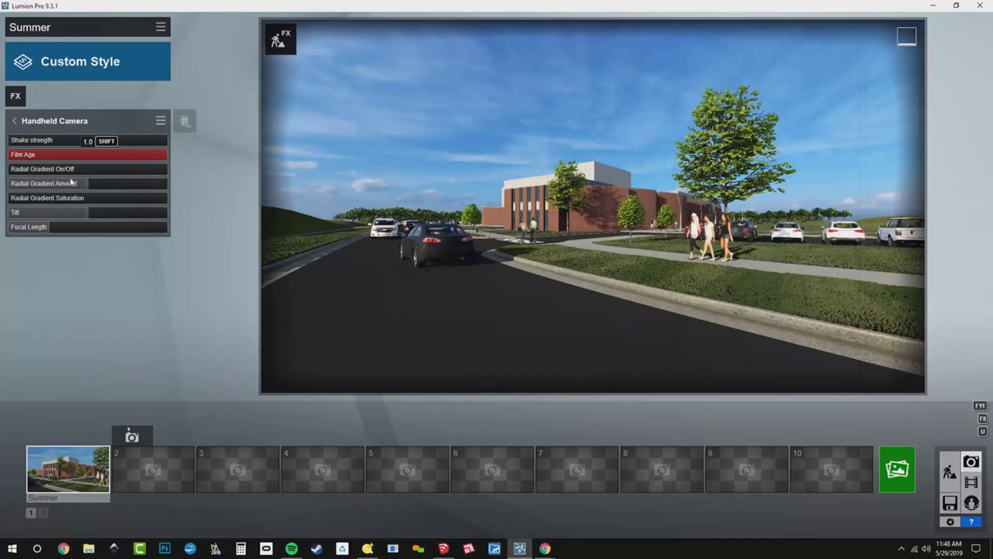
pyautogui.click(25, 154)
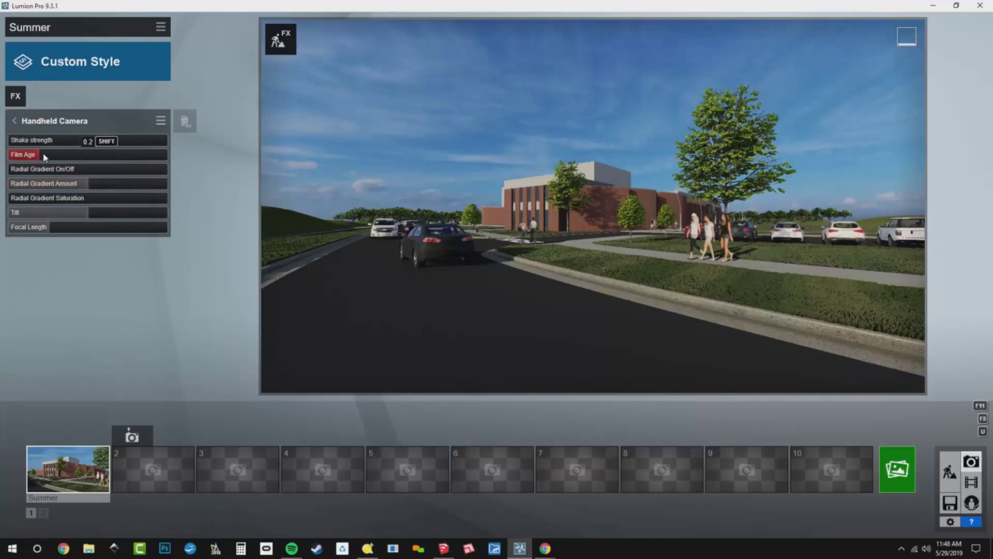
pyautogui.click(64, 227)
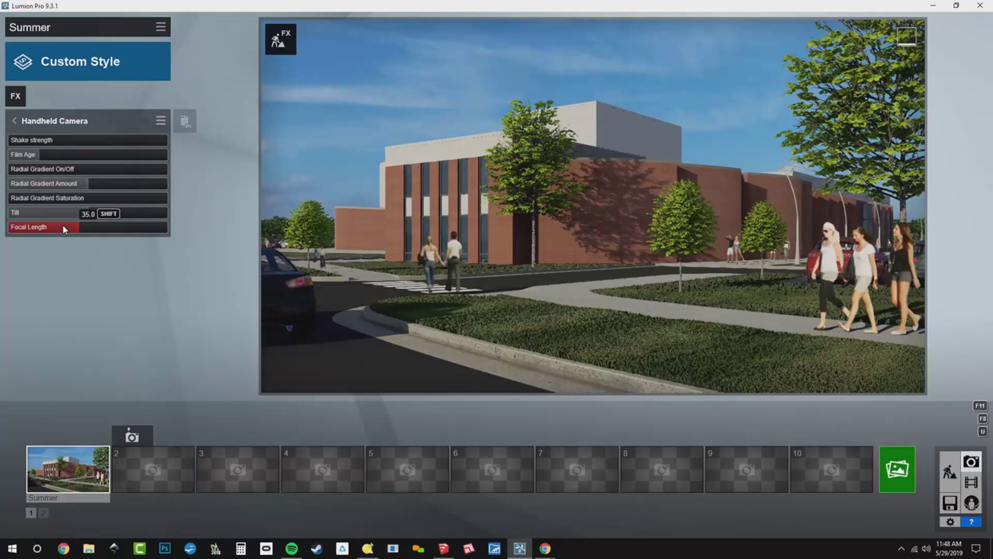
# - Add Lens Flare from the camera effects and Layer Visibility from Scene and Animation
pyautogui.click(16, 95)
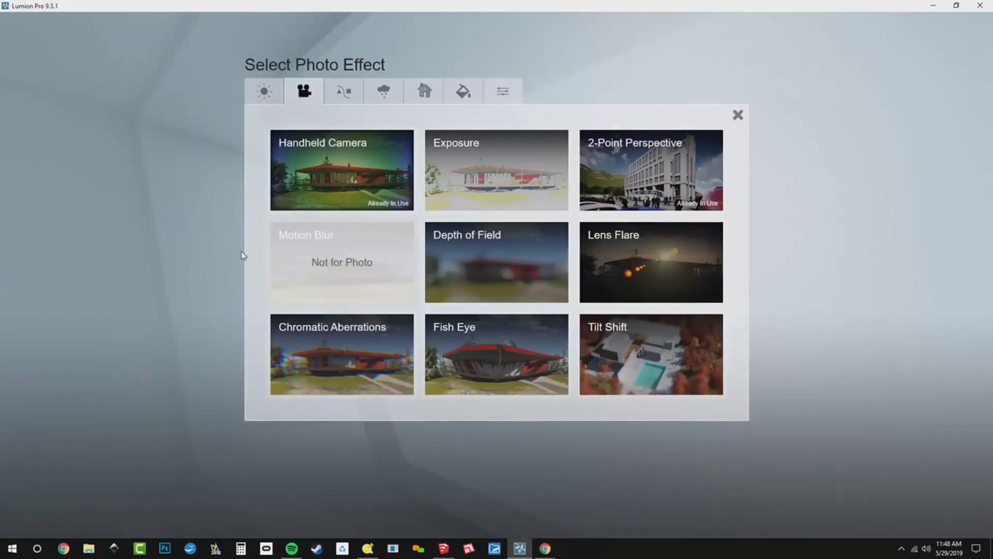
pyautogui.click(623, 252)
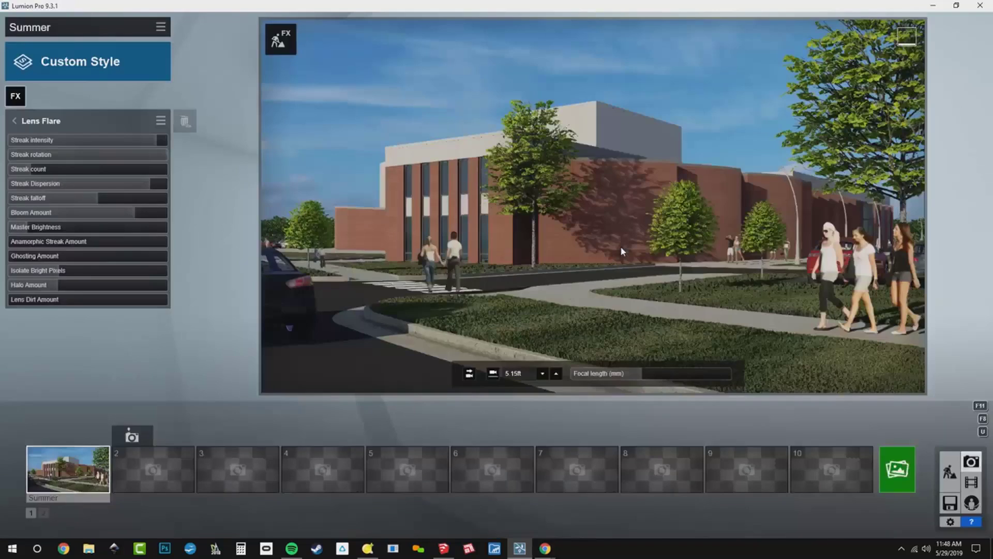
pyautogui.click(12, 100)
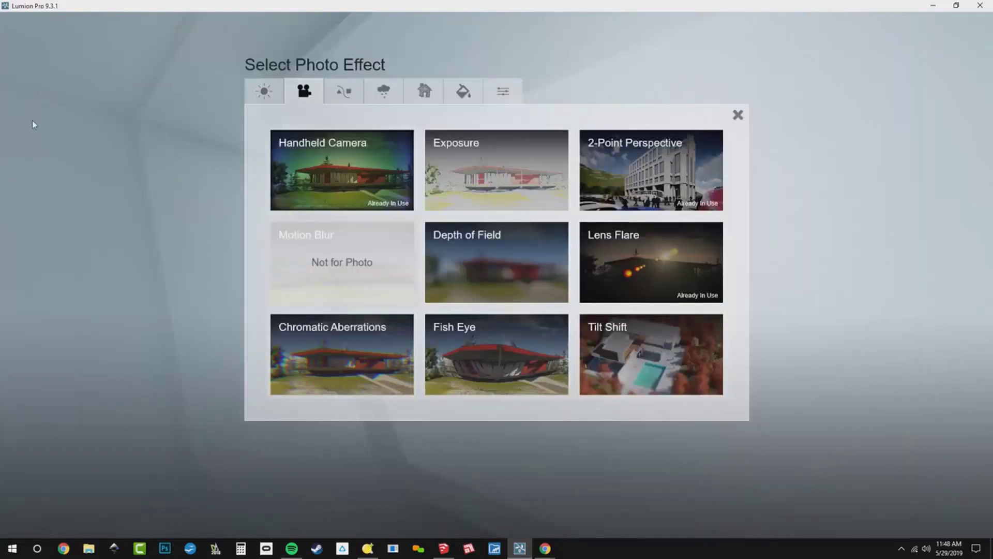
pyautogui.click(352, 89)
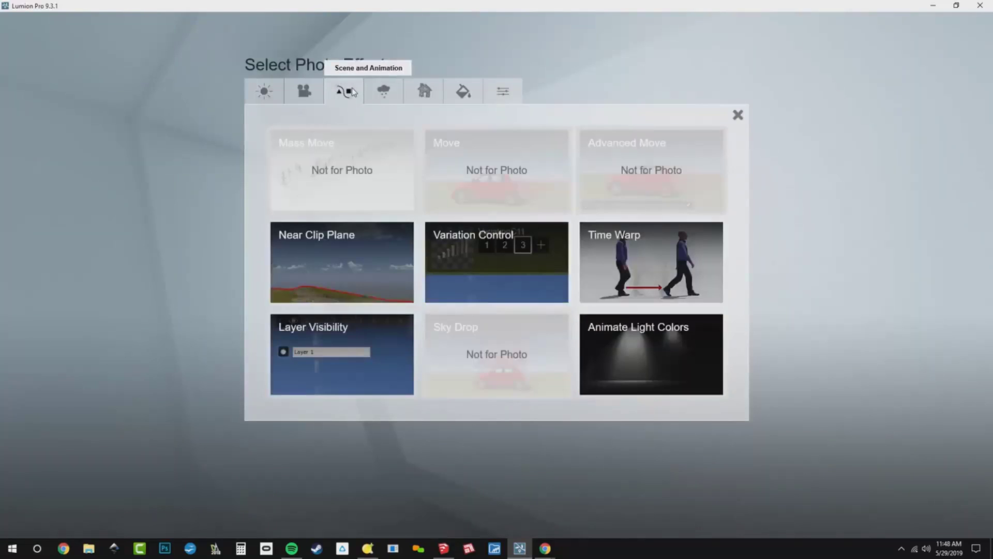
pyautogui.click(365, 360)
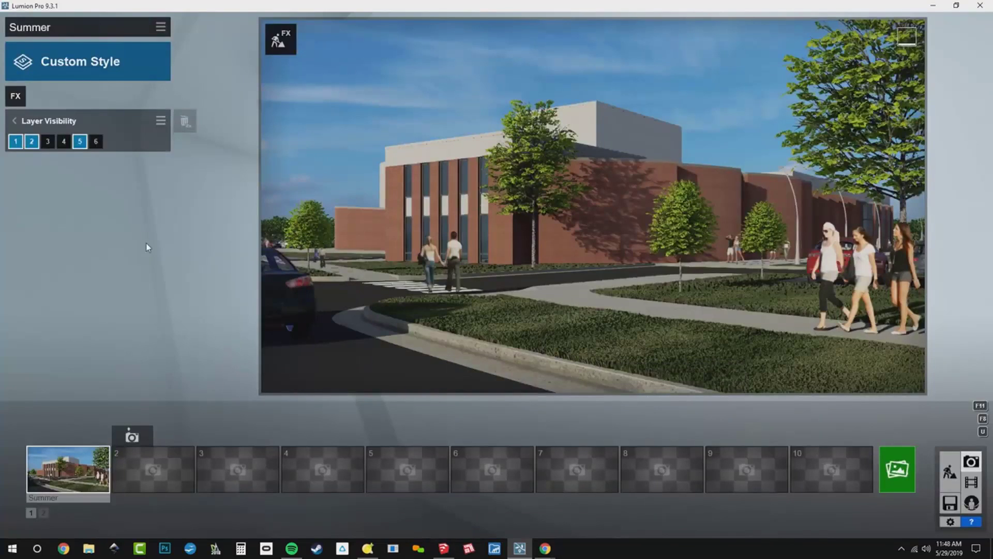
# - Hide the Summer (5) and Fall (6) layers so only layers 1 and 2 are visible
pyautogui.click(79, 142)
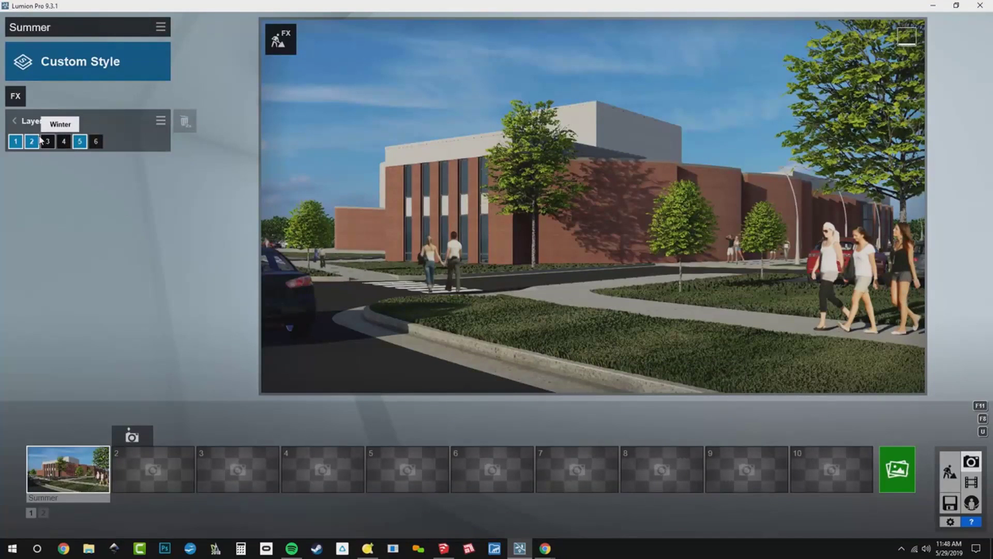
pyautogui.click(80, 142)
pyautogui.click(79, 141)
pyautogui.click(80, 143)
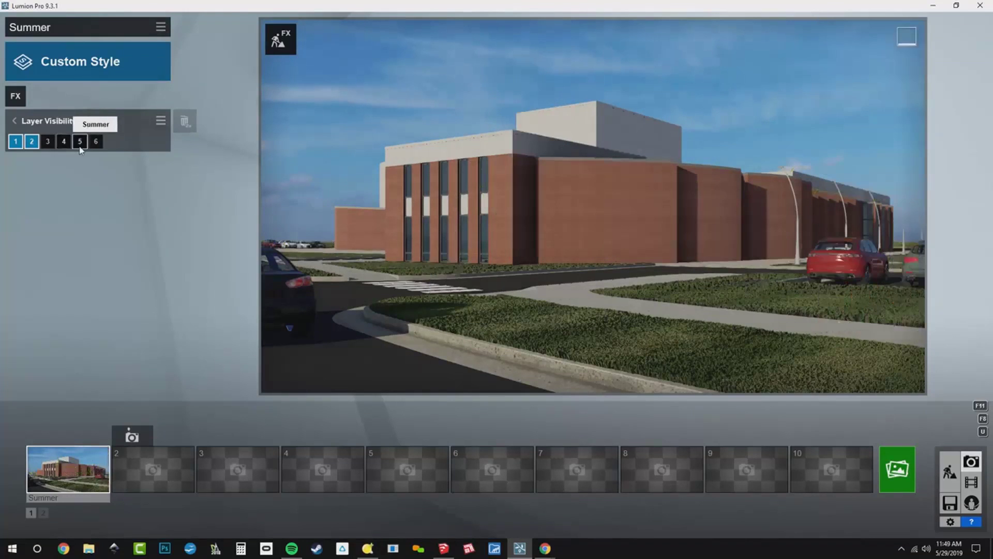
pyautogui.click(96, 142)
pyautogui.click(96, 142)
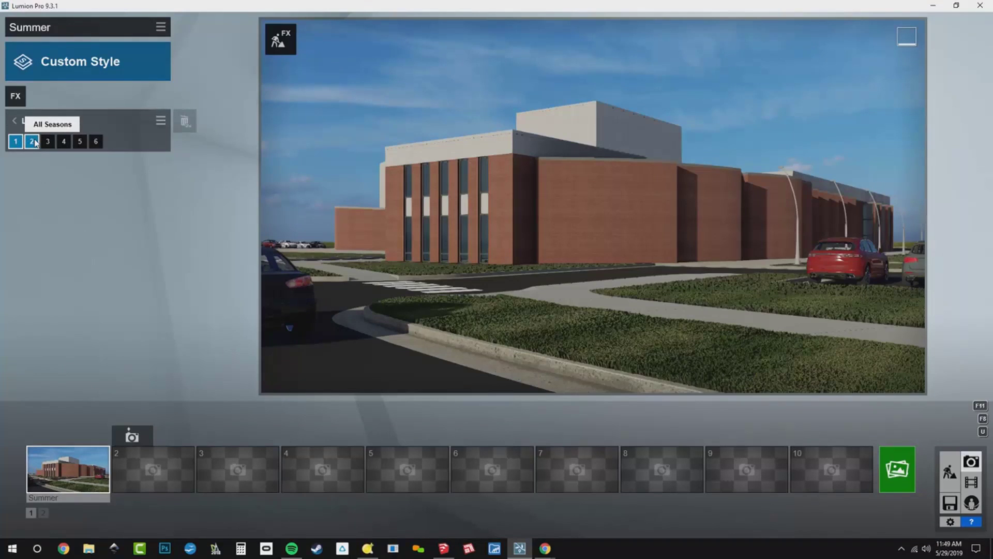
pyautogui.click(16, 99)
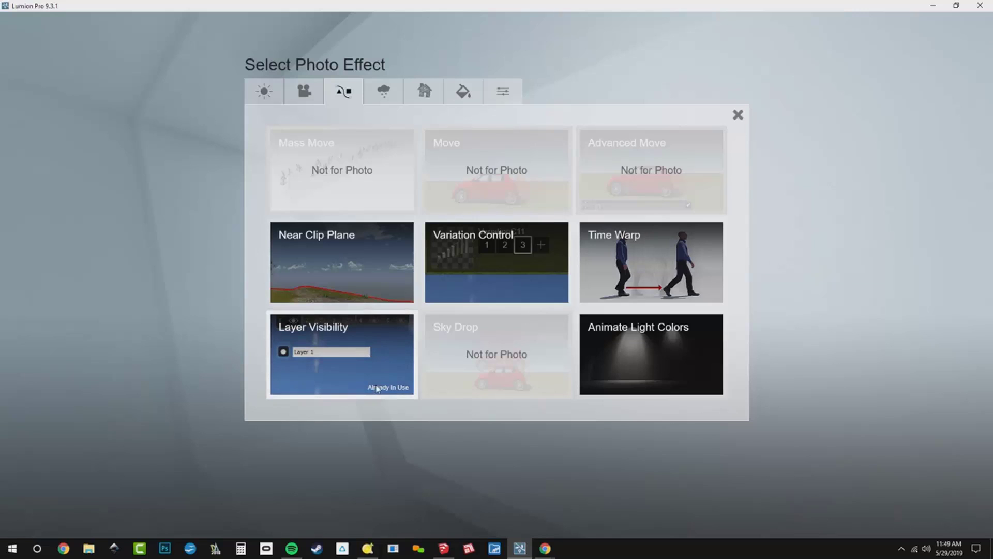
# - Add Outlines from the Sketch tab with Transparency at maximum and Outline Density 0.4
pyautogui.click(384, 91)
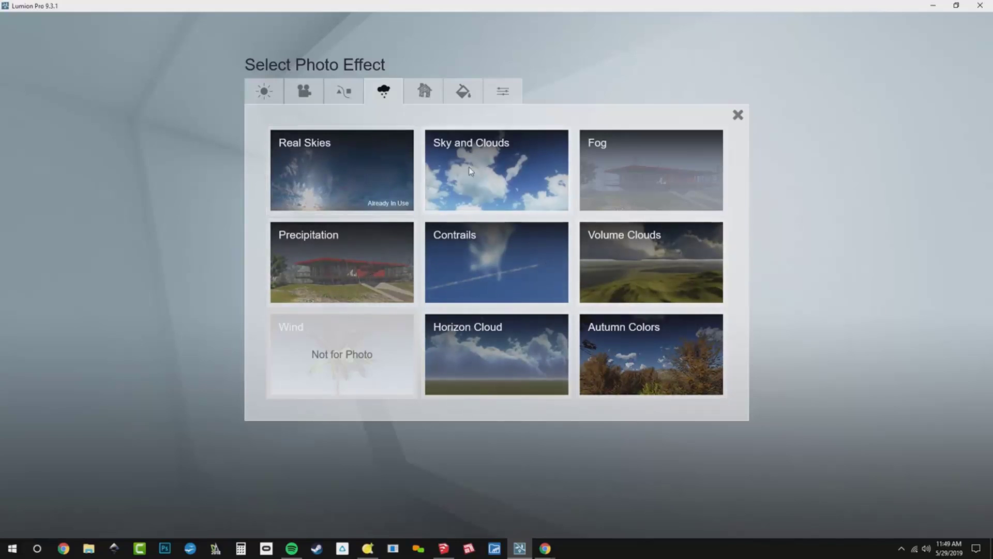
pyautogui.click(420, 98)
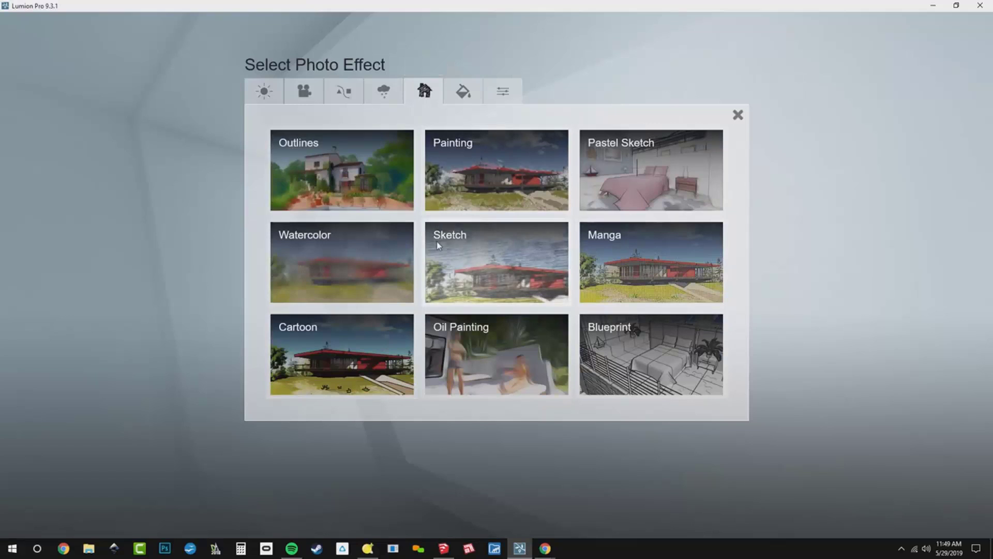
pyautogui.click(334, 174)
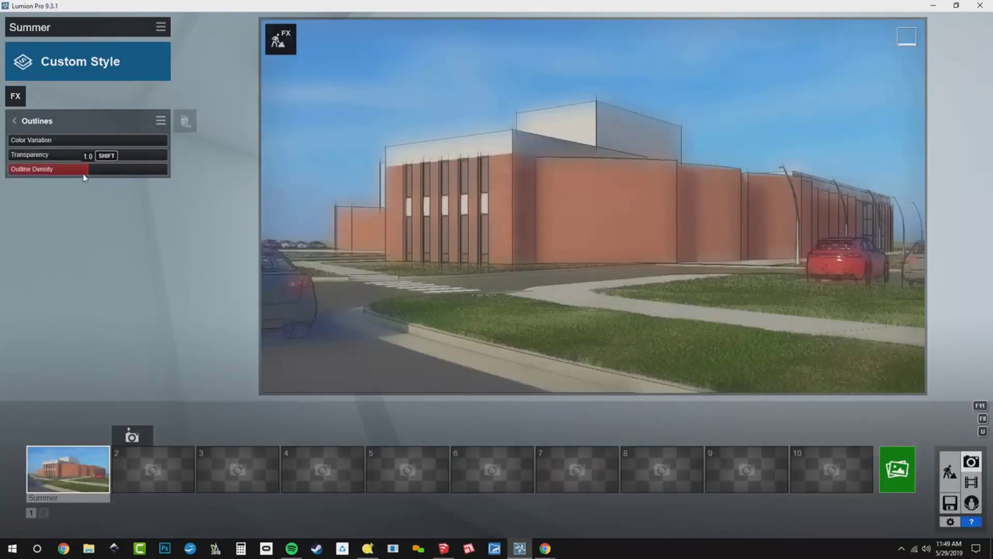
pyautogui.moveTo(21, 155); pyautogui.dragTo(166, 155)
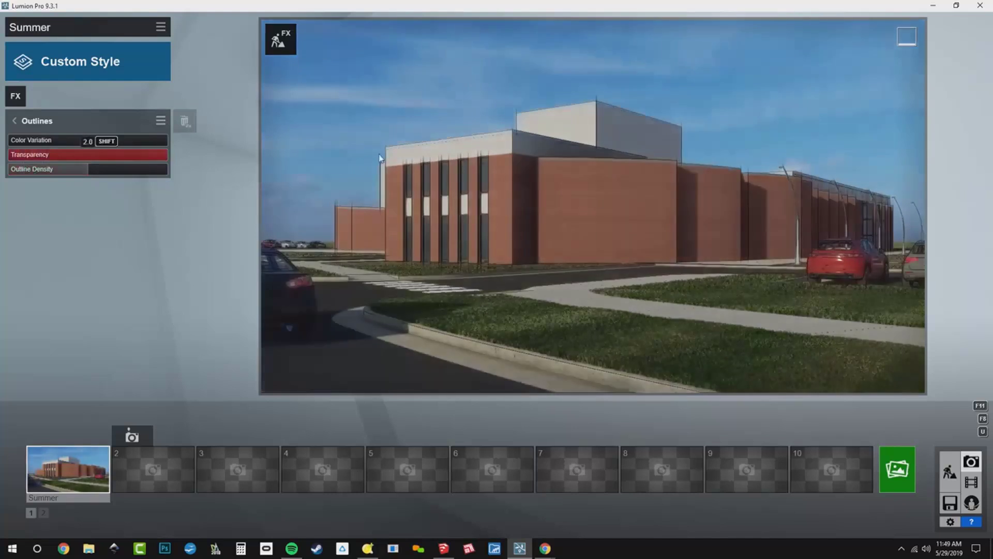
pyautogui.click(35, 169)
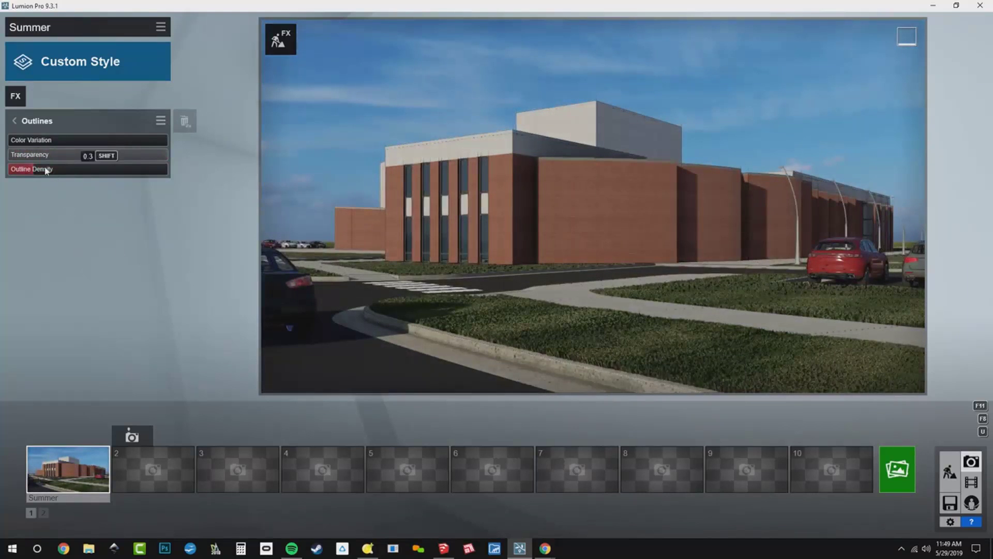
pyautogui.click(42, 171)
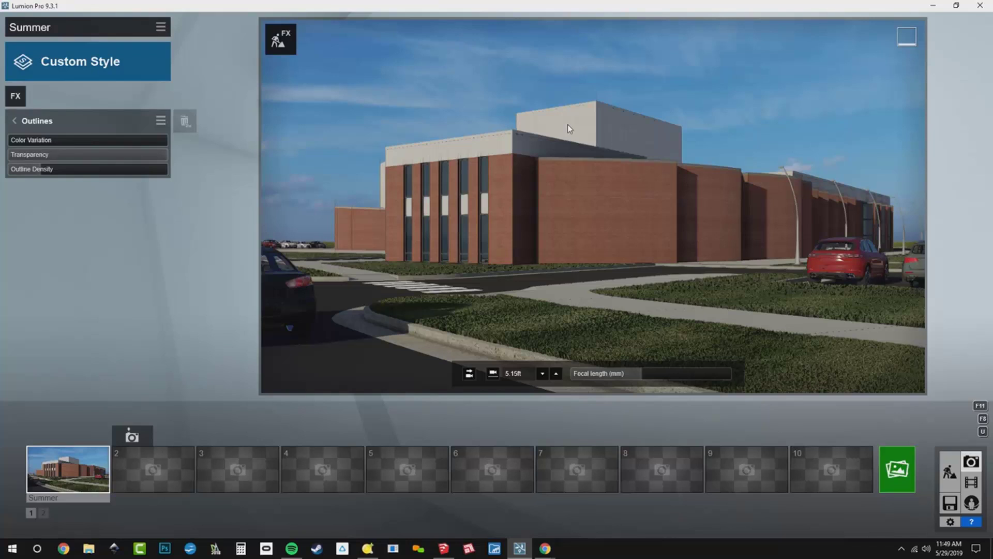
pyautogui.click(20, 91)
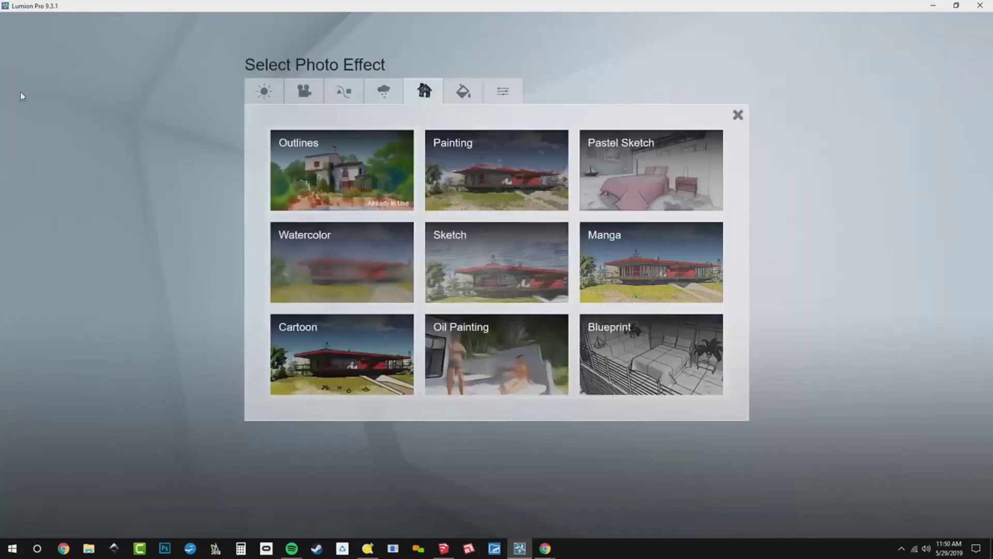
# - Add a Noise effect from the Colors tab with intensity 0.2
pyautogui.click(463, 91)
pyautogui.click(331, 356)
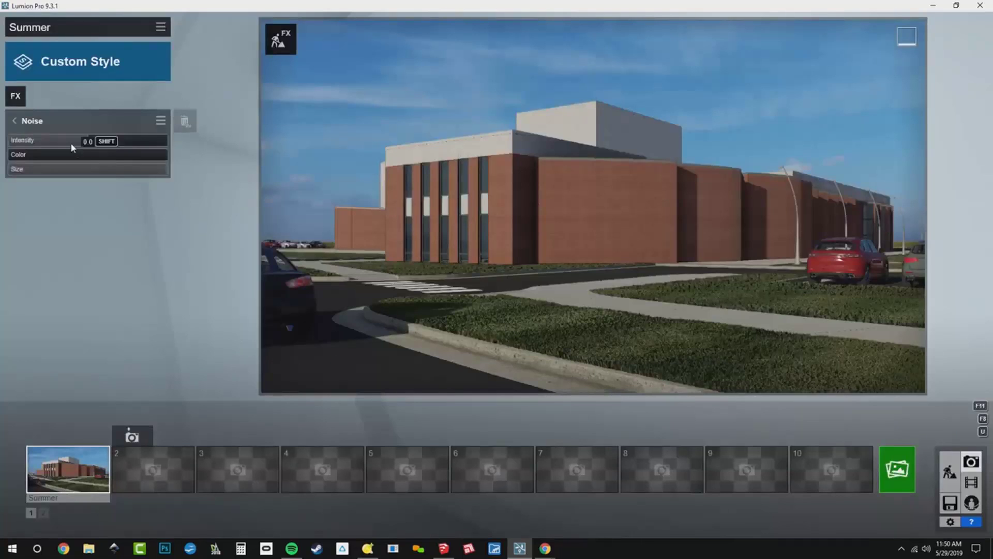
pyautogui.moveTo(73, 147); pyautogui.dragTo(97, 143)
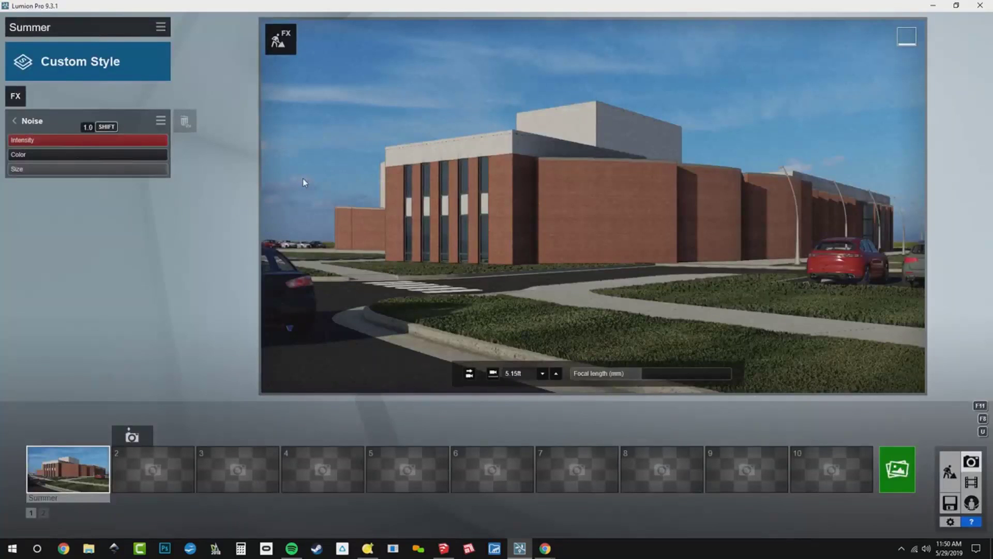
pyautogui.moveTo(133, 171); pyautogui.dragTo(42, 169)
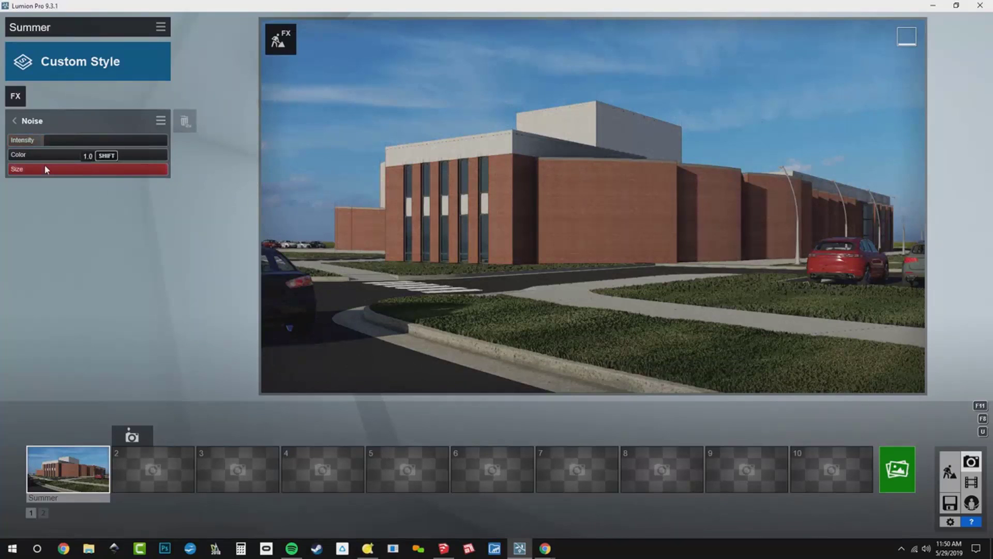
# - Add a Color Correction effect and open the effect stack's options menu
pyautogui.click(16, 96)
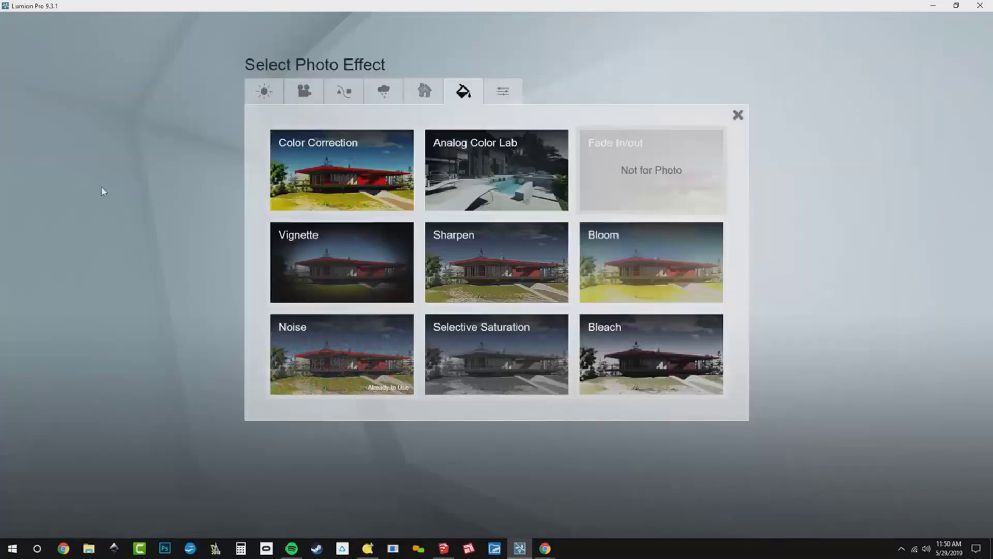
pyautogui.click(345, 178)
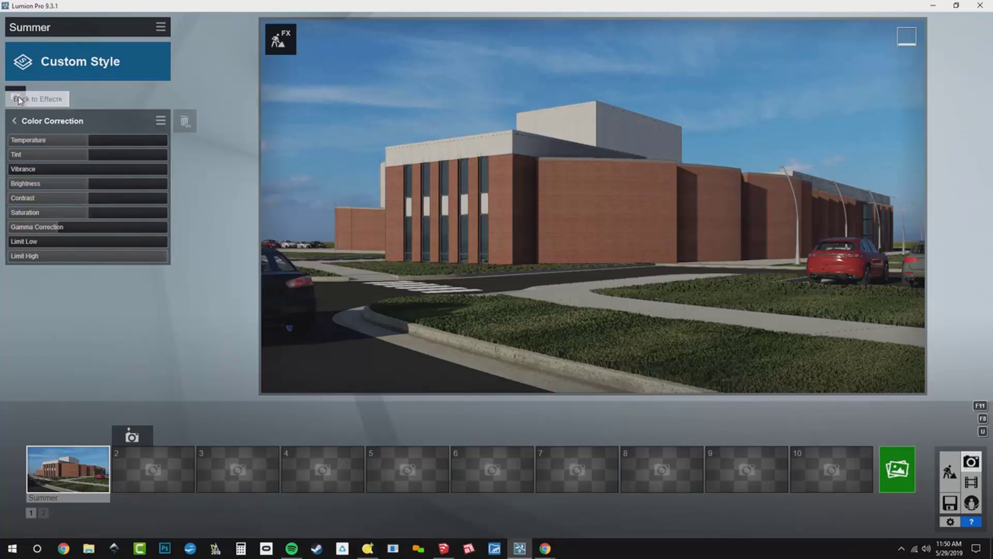
pyautogui.click(30, 121)
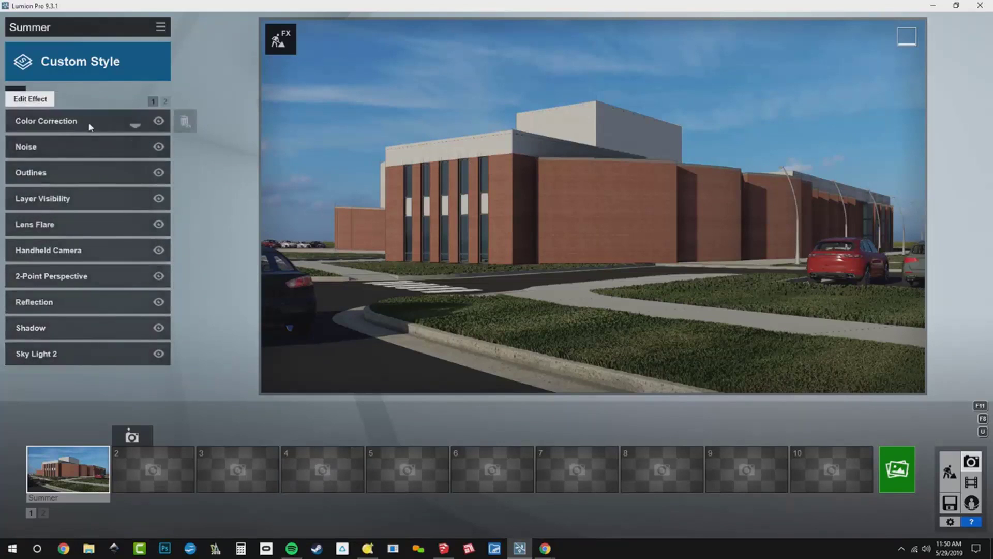
pyautogui.click(165, 101)
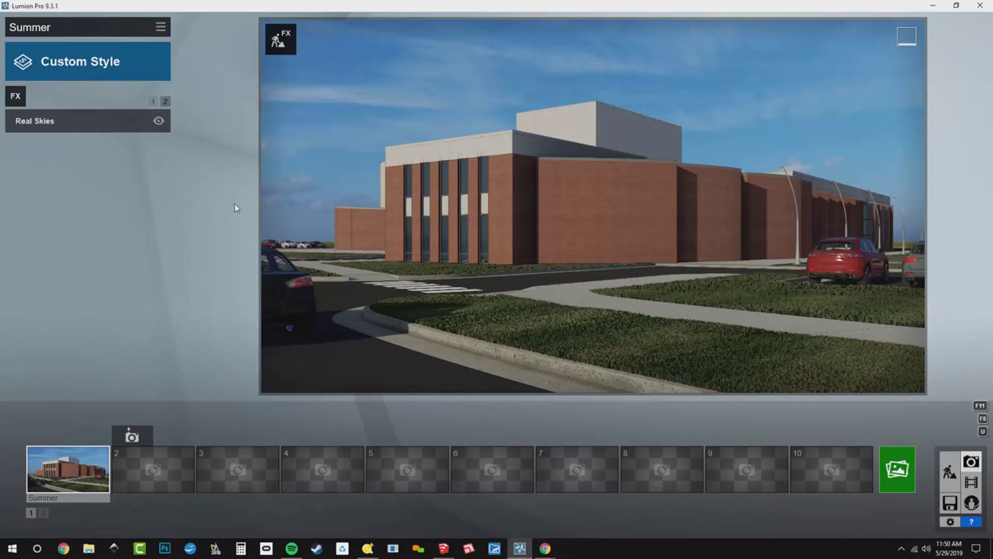
pyautogui.click(153, 101)
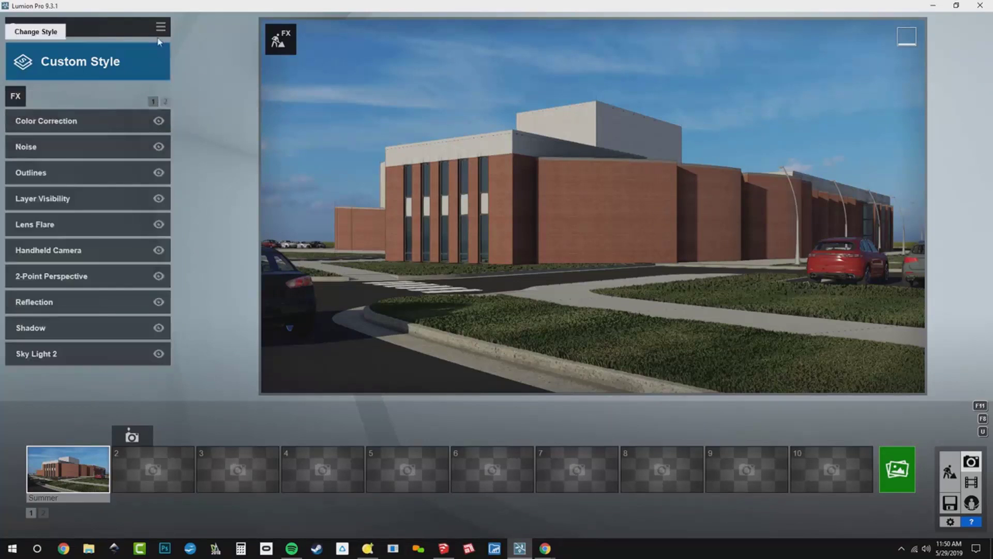
pyautogui.click(161, 27)
# - From the save-effects dialog, delete the old BD_Base Effects.lme and BD_Crisp Fall.lme files in WEBINAR
pyautogui.moveTo(189, 41)
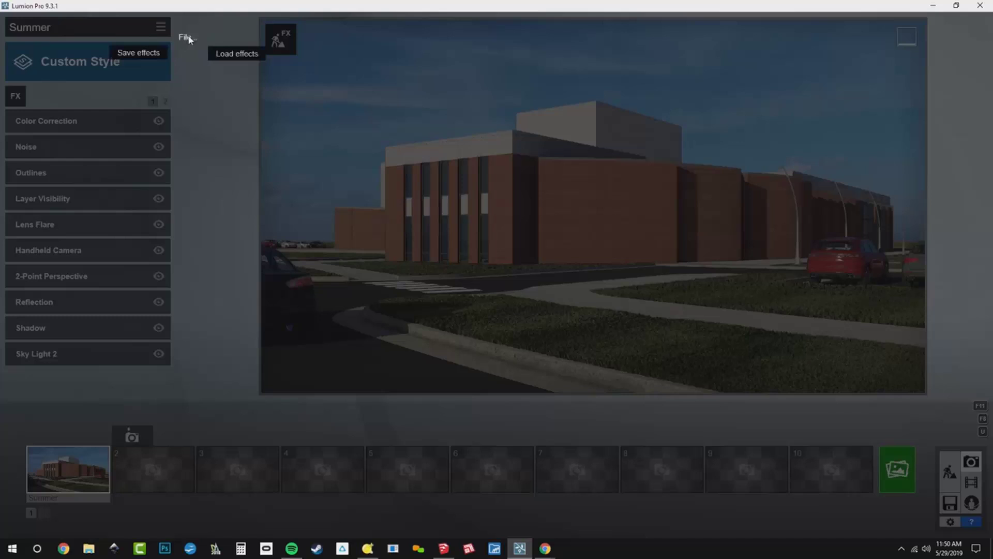
pyautogui.click(139, 54)
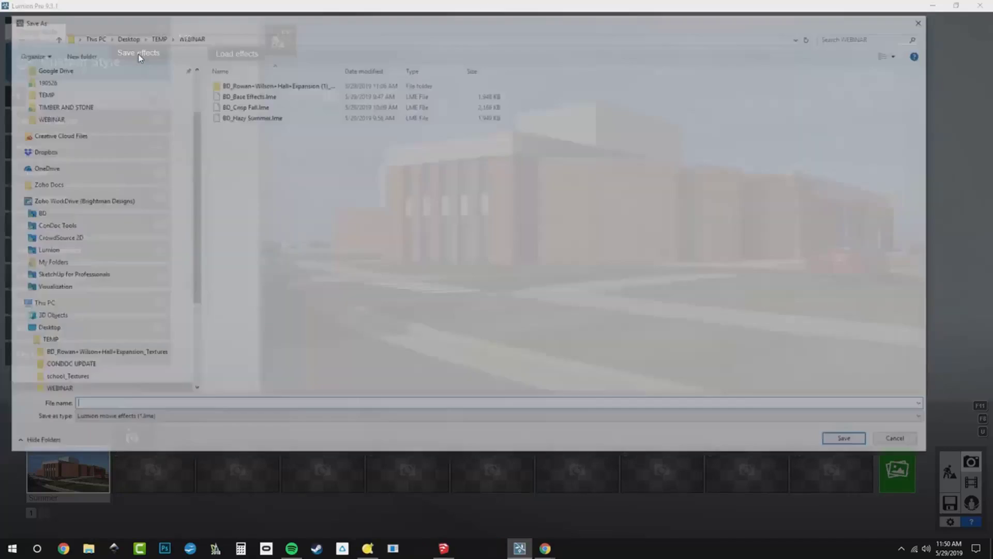
pyautogui.click(289, 96)
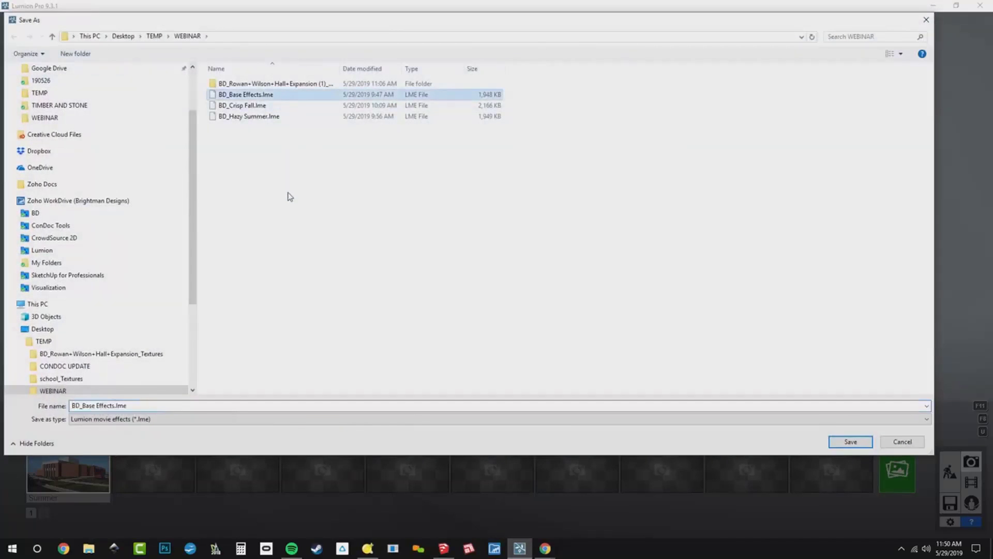
pyautogui.press('Delete')
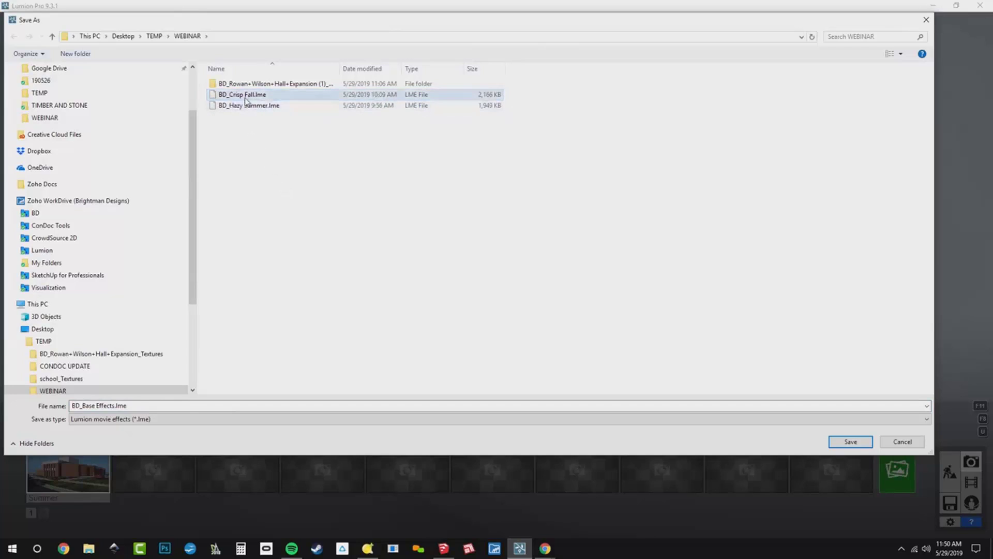
pyautogui.click(247, 97)
pyautogui.press('Delete')
pyautogui.press('Delete')
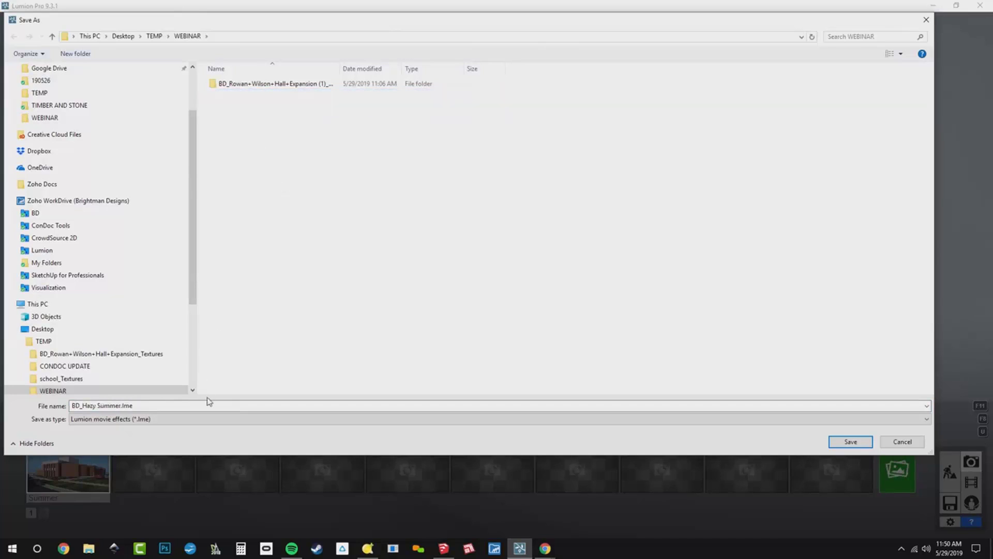
# - Save the current ten-effect stack under the file name BD_Base Effects
pyautogui.click(203, 407)
pyautogui.write('B')
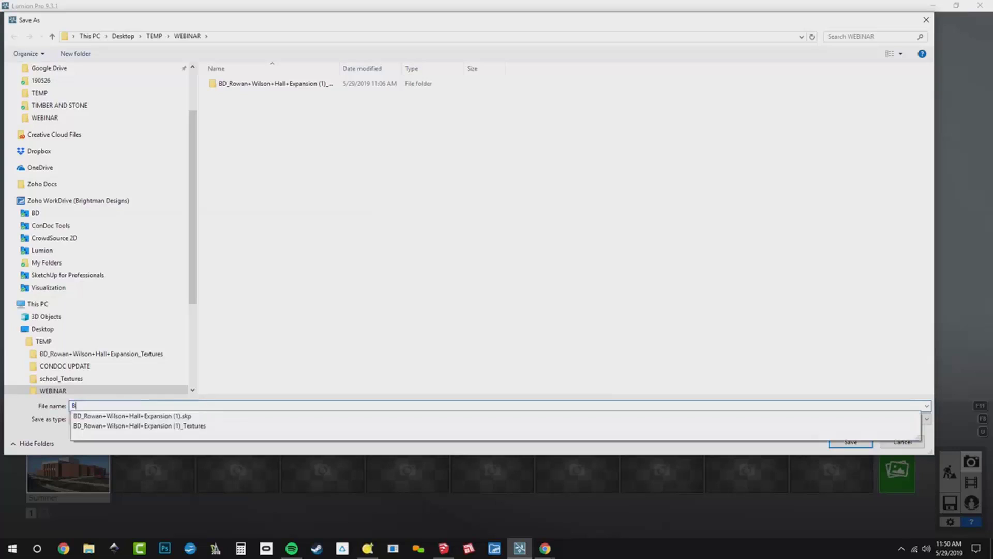
pyautogui.write('D_Bas')
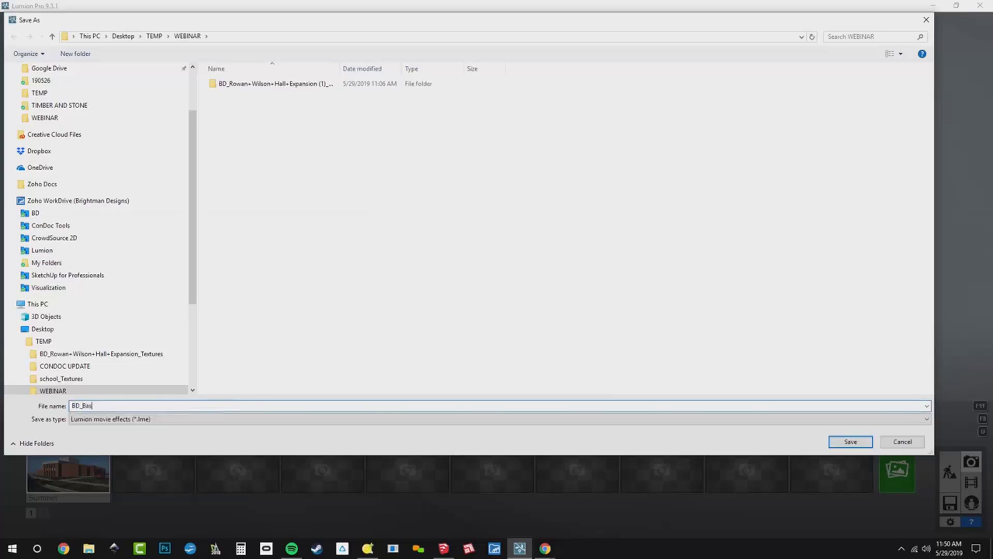
pyautogui.write('e Effects')
pyautogui.press('Return')
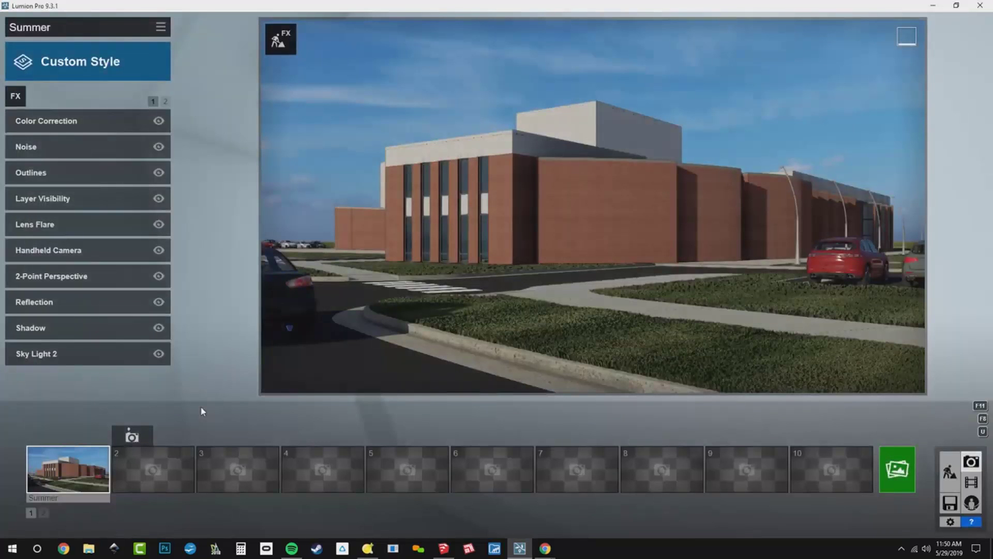